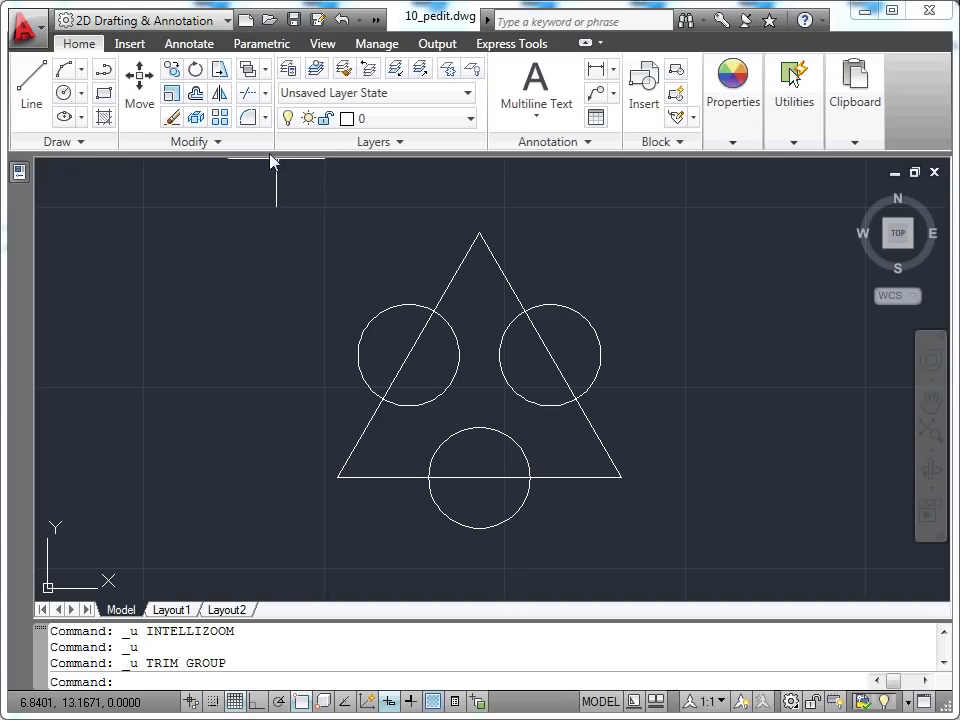
Start Trim and crossing-select all six shapes as cutting edges.
{"action": "left_click", "coordinate": [265, 93]}
{"action": "left_click", "coordinate": [275, 127]}
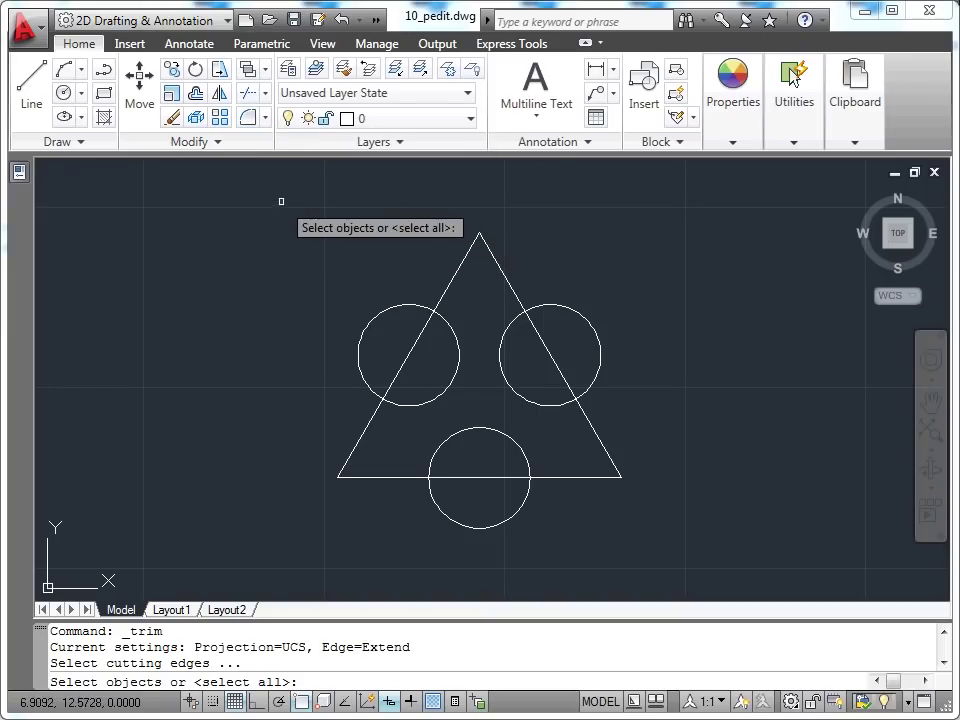
{"action": "left_click", "coordinate": [659, 209]}
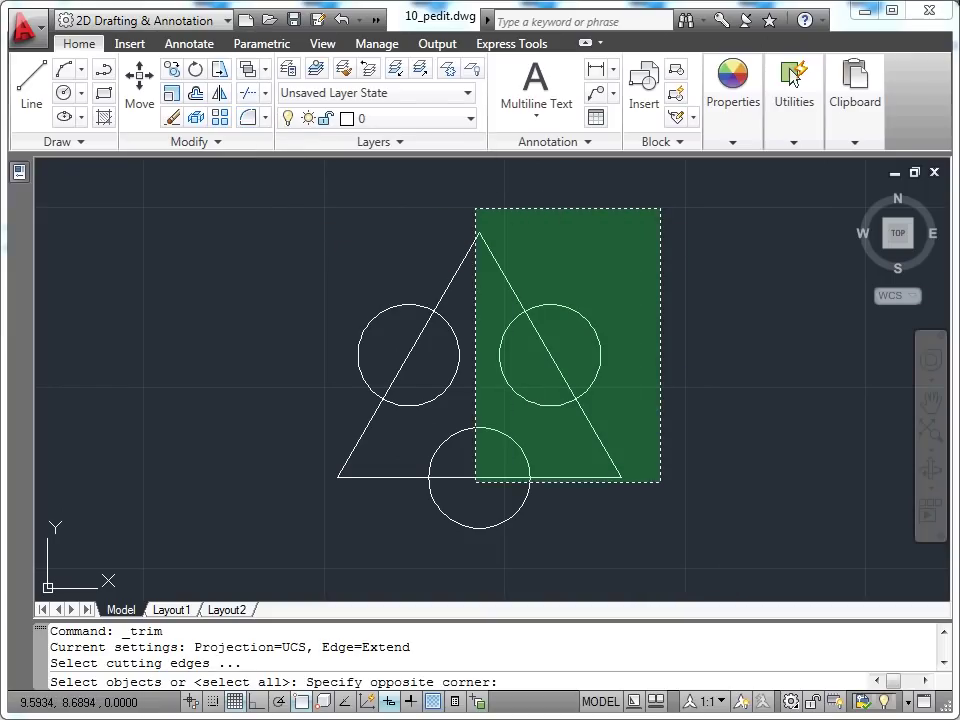
{"action": "left_click", "coordinate": [295, 496]}
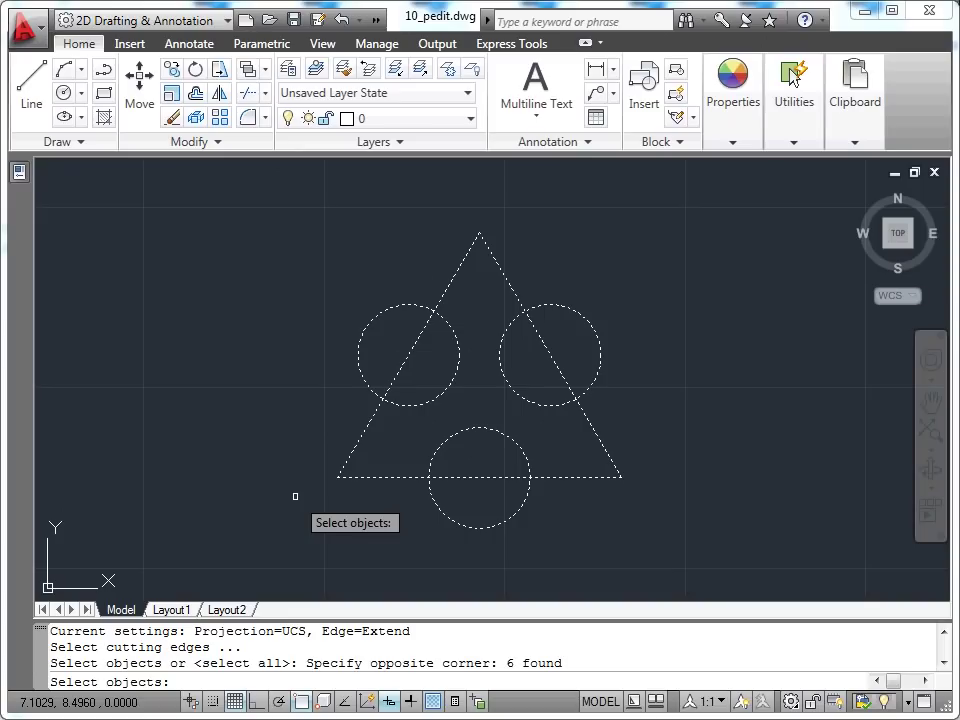
{"action": "key", "text": "Return"}
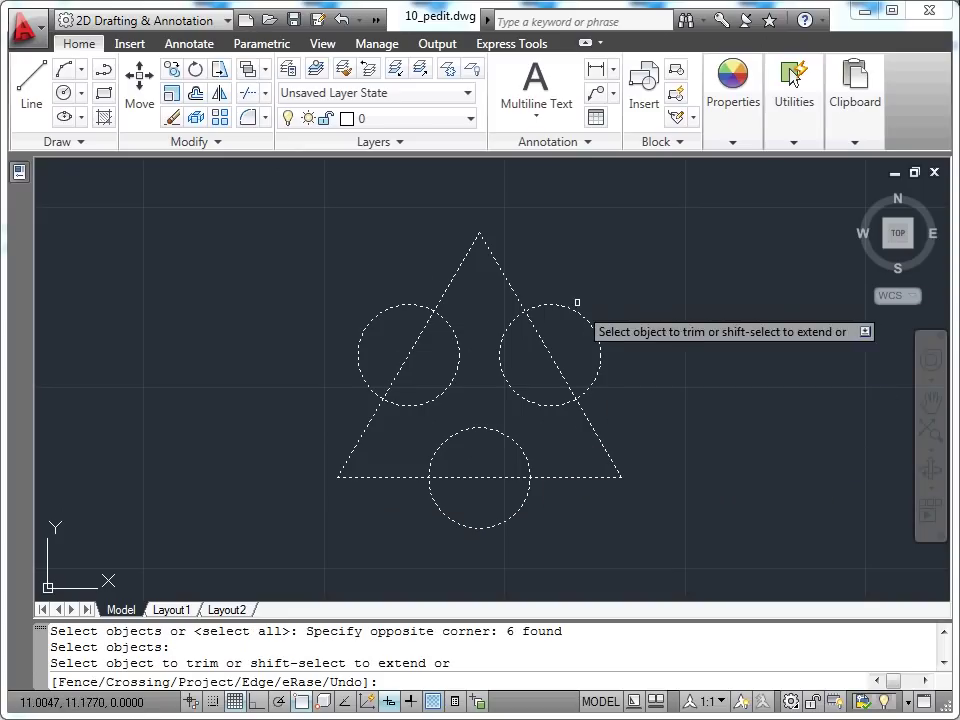
Trim the right, bottom and left overlaps to cut concave arc notches into the outline.
{"action": "left_click", "coordinate": [575, 286]}
{"action": "left_click", "coordinate": [543, 365]}
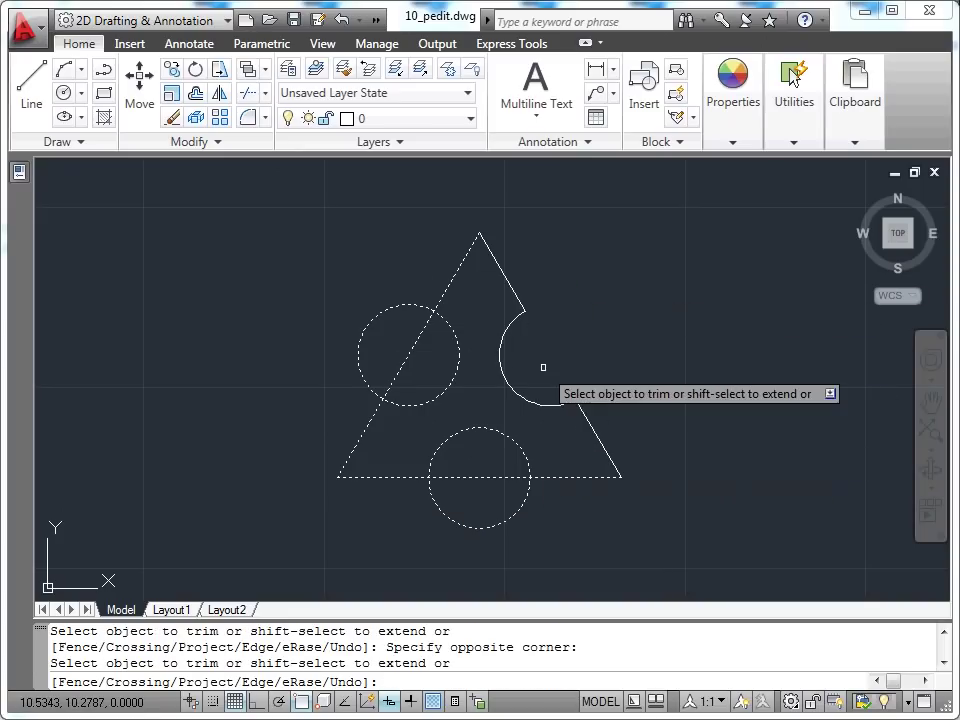
{"action": "left_click", "coordinate": [528, 542]}
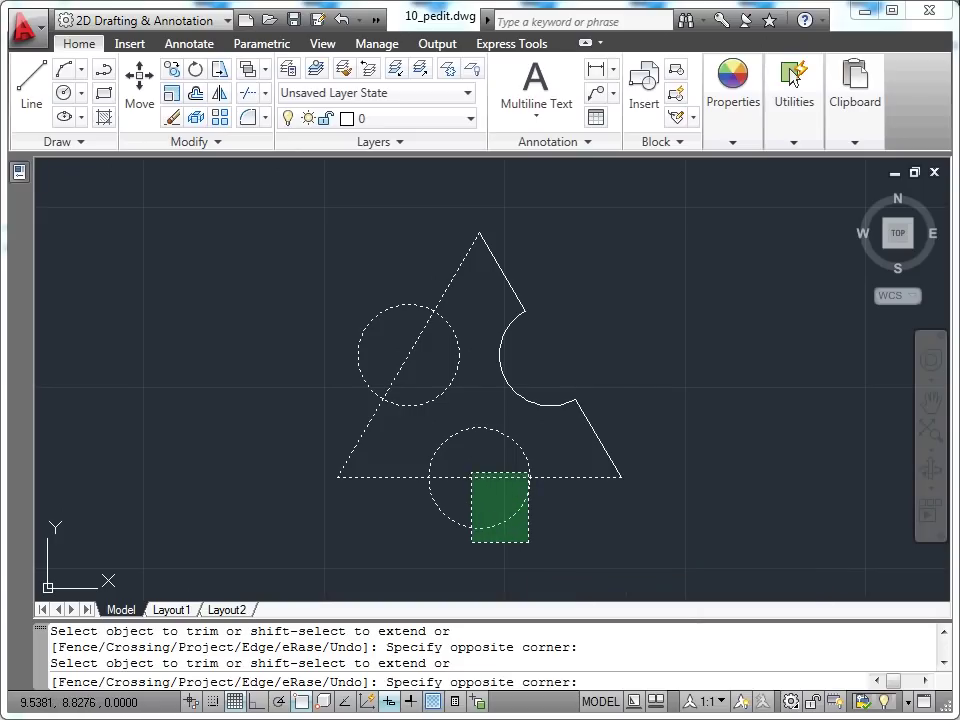
{"action": "left_click", "coordinate": [471, 467]}
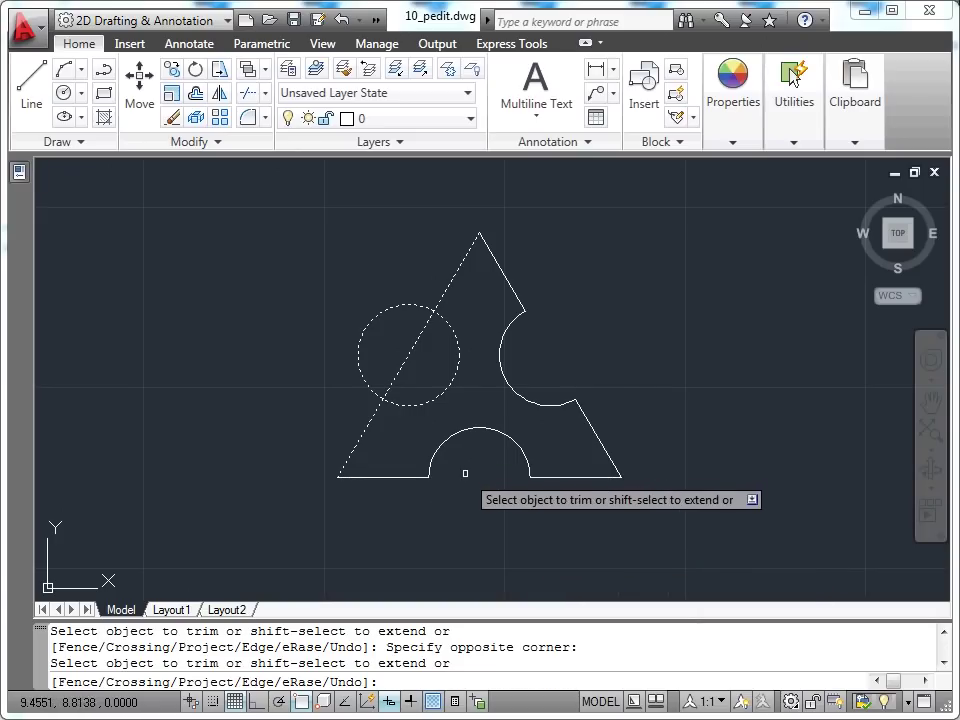
{"action": "left_click", "coordinate": [416, 272]}
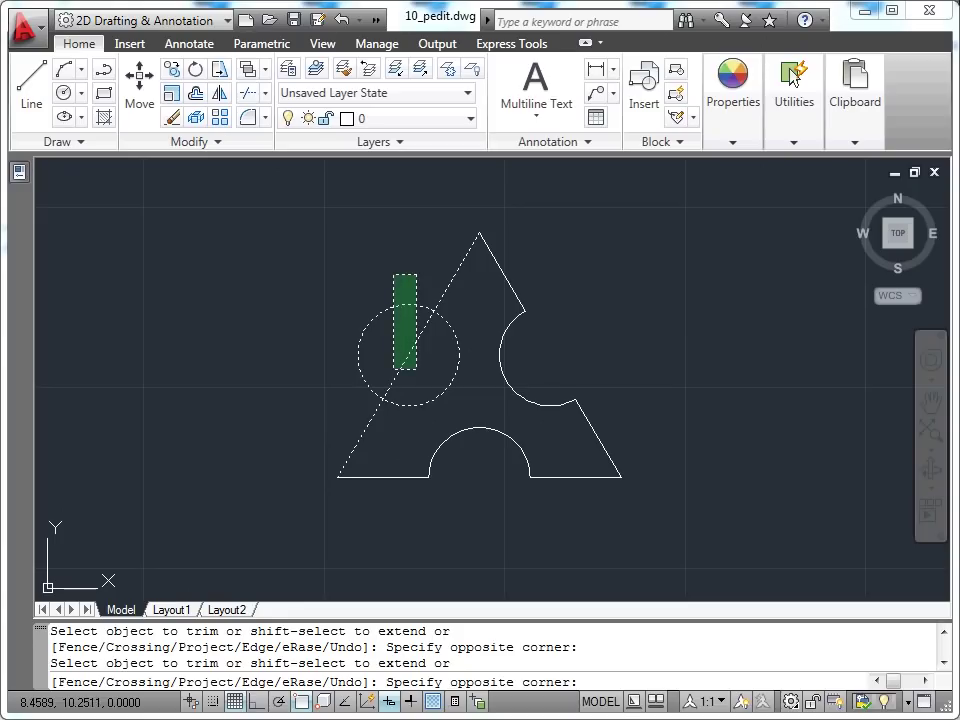
{"action": "left_click", "coordinate": [393, 369]}
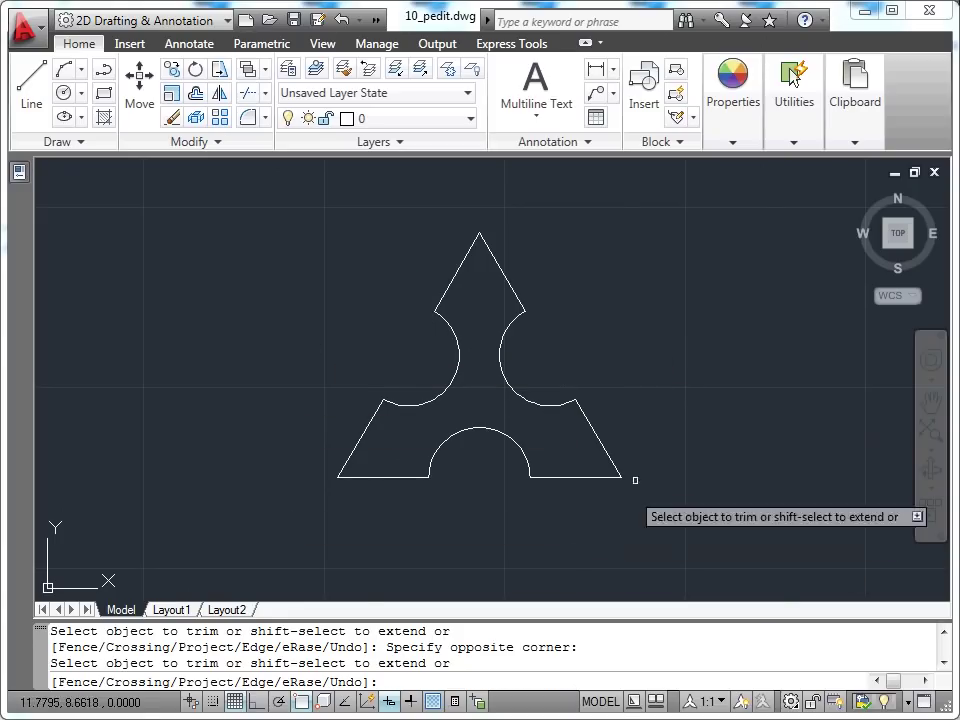
{"action": "key", "text": "Escape"}
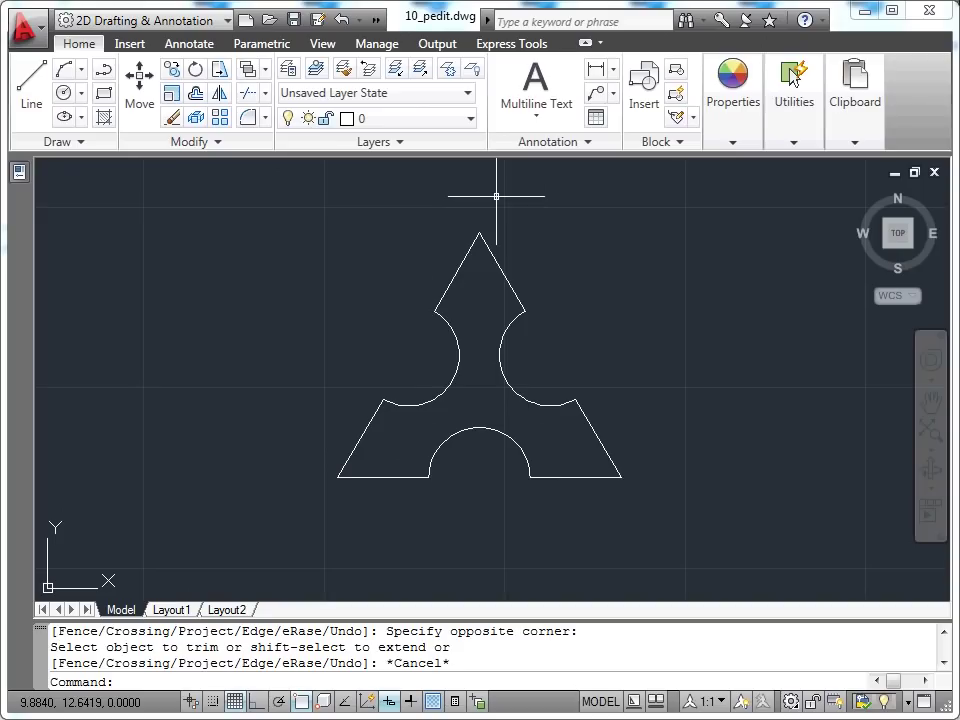
{"action": "scroll", "coordinate": [548, 280], "scroll_direction": "up", "scroll_amount": 2}
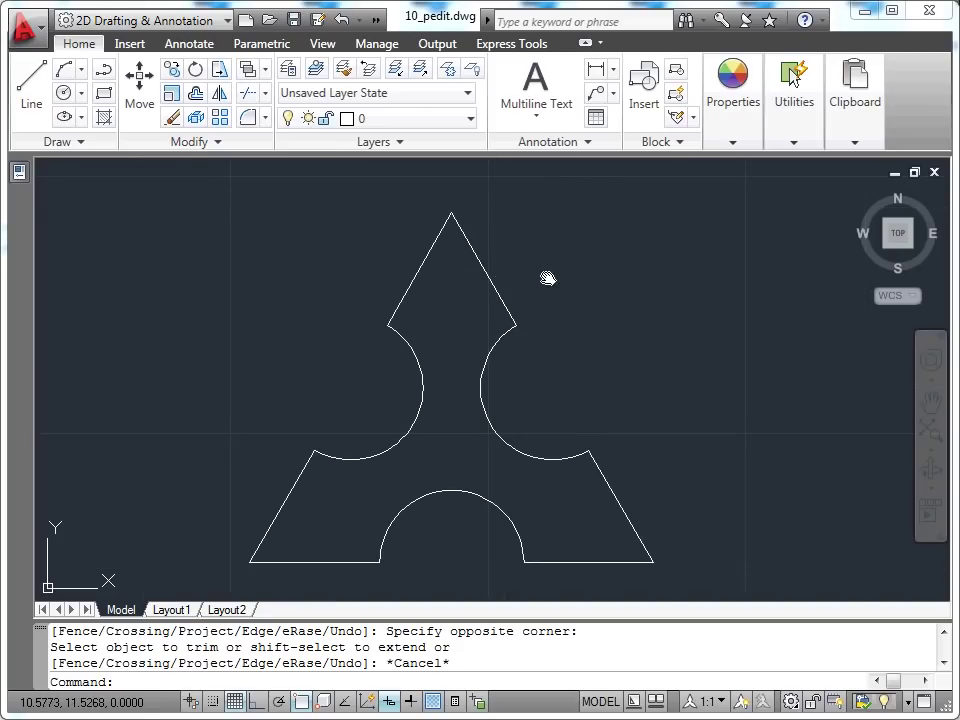
{"action": "middle_click_drag", "start_coordinate": [548, 274], "coordinate": [612, 268]}
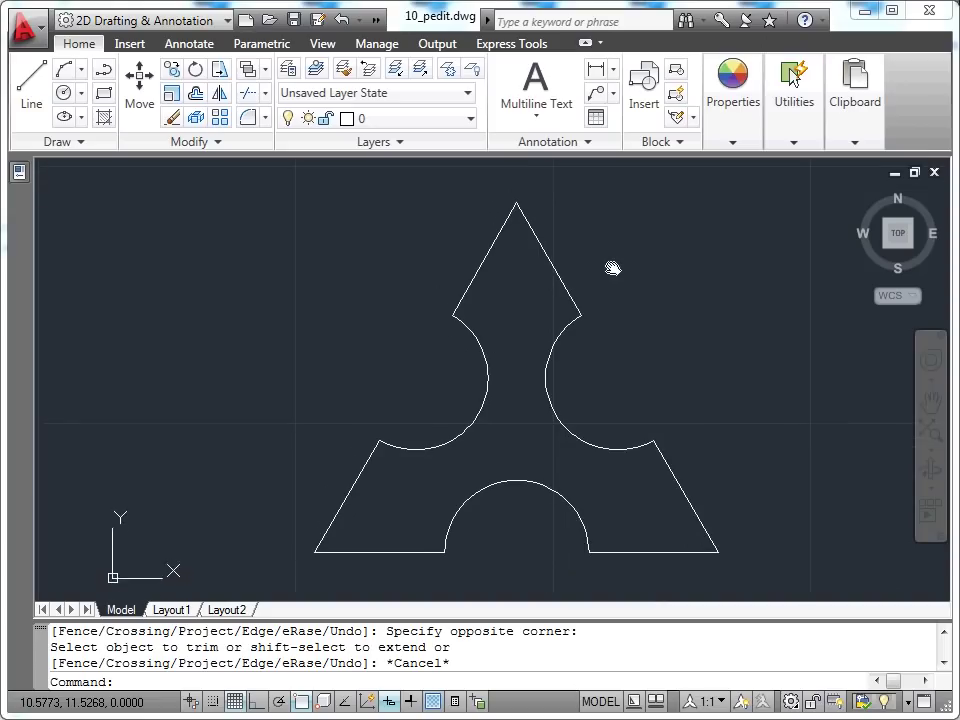
{"action": "left_click", "coordinate": [487, 257]}
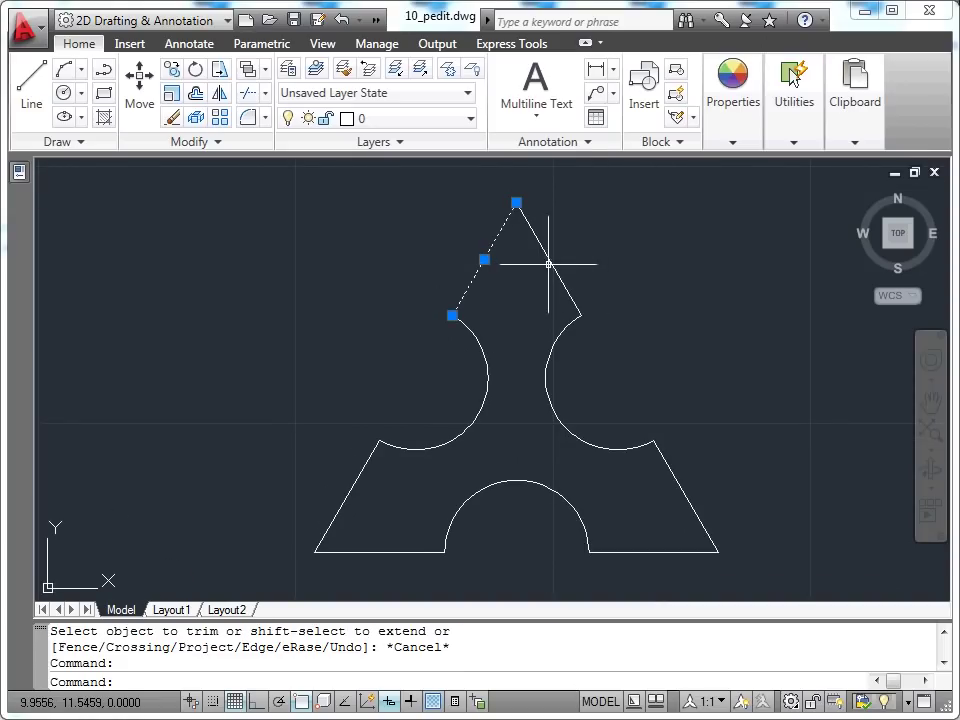
{"action": "left_click", "coordinate": [548, 260]}
{"action": "left_click", "coordinate": [522, 478]}
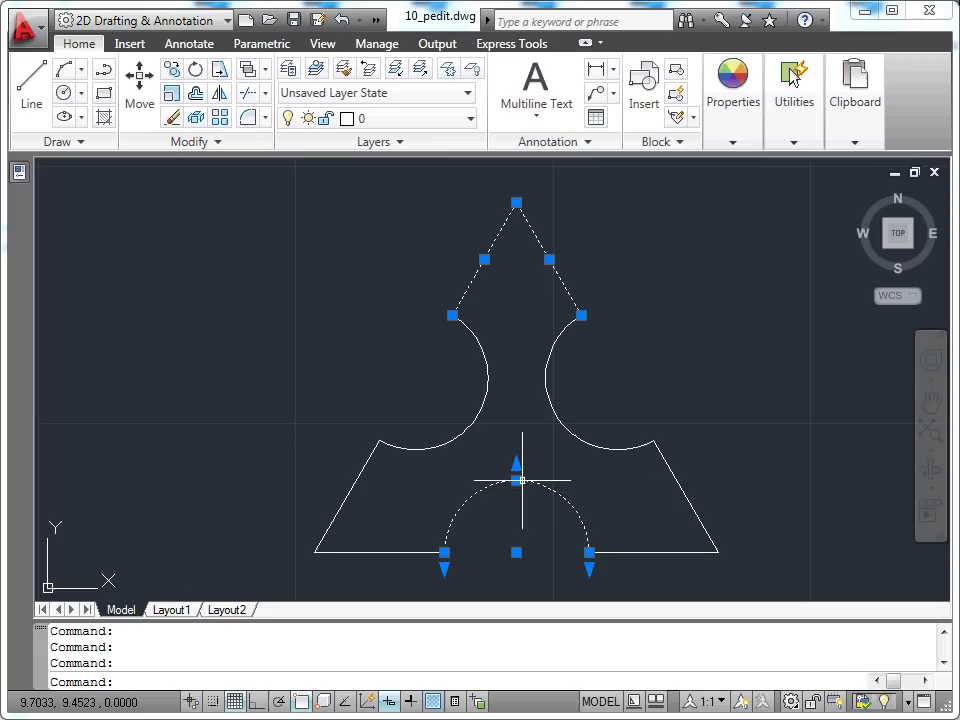
{"action": "left_click", "coordinate": [478, 420]}
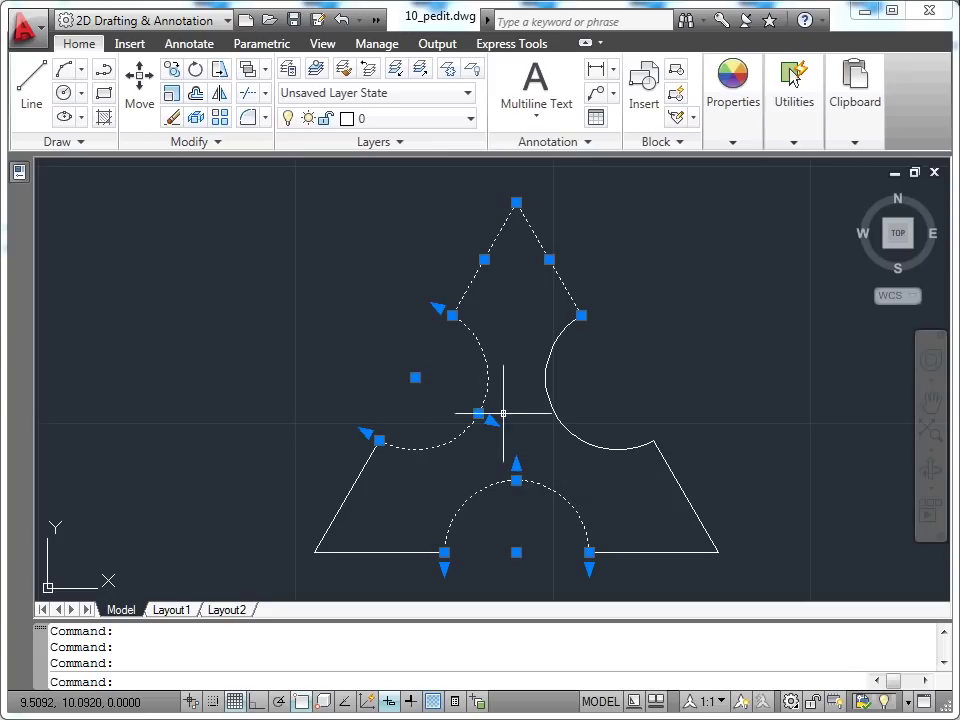
{"action": "left_click", "coordinate": [549, 404]}
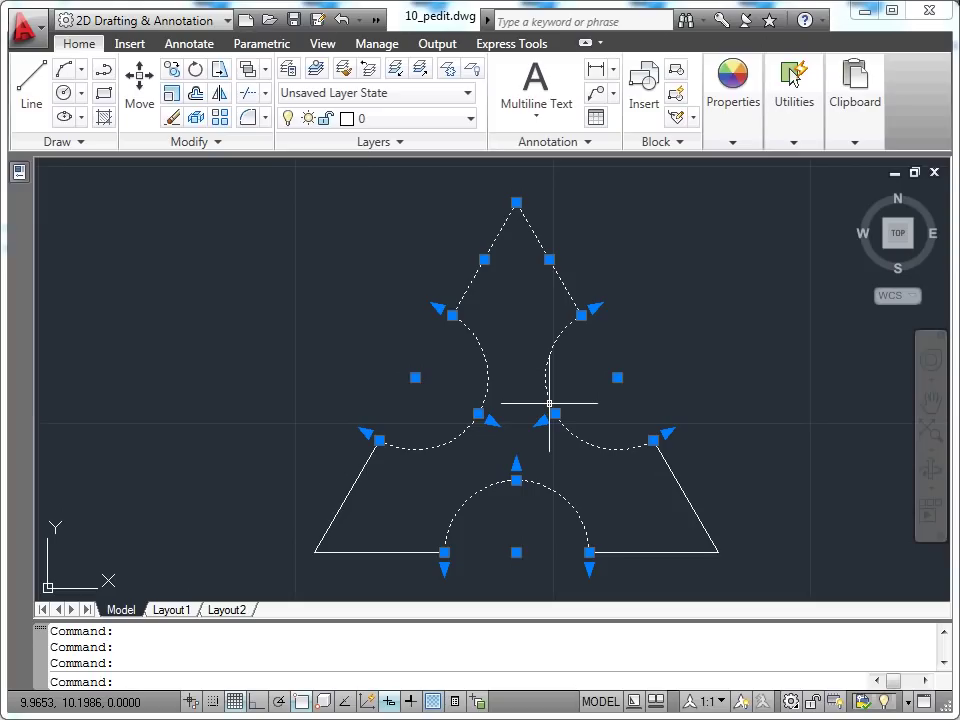
{"action": "key", "text": "Escape"}
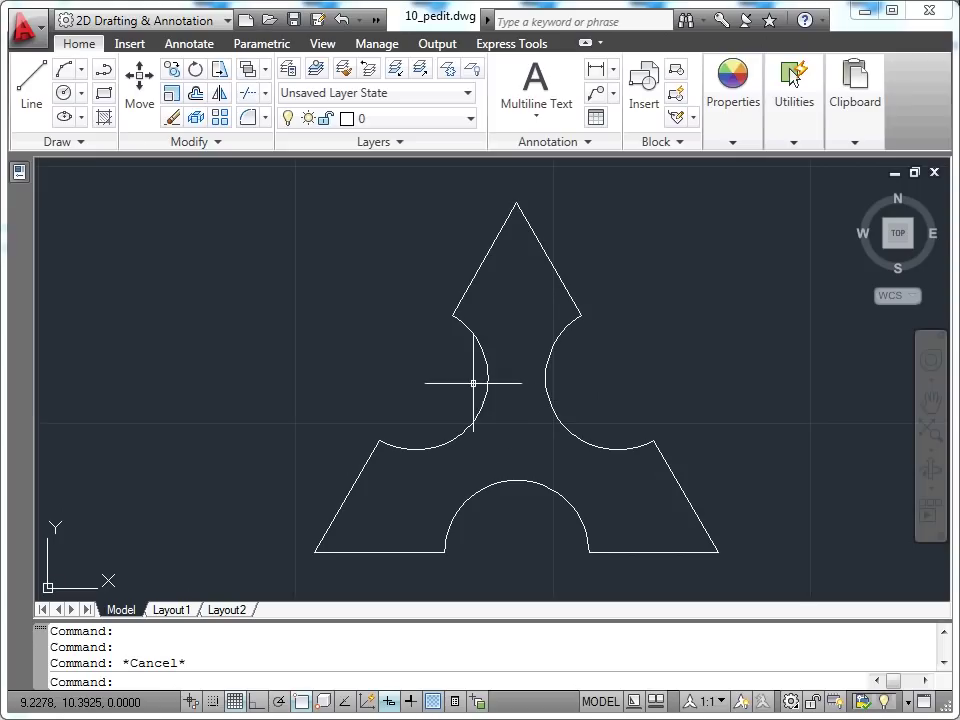
Use Edit Polyline to convert the top point's upper-left edge into a polyline.
{"action": "left_click", "coordinate": [216, 142]}
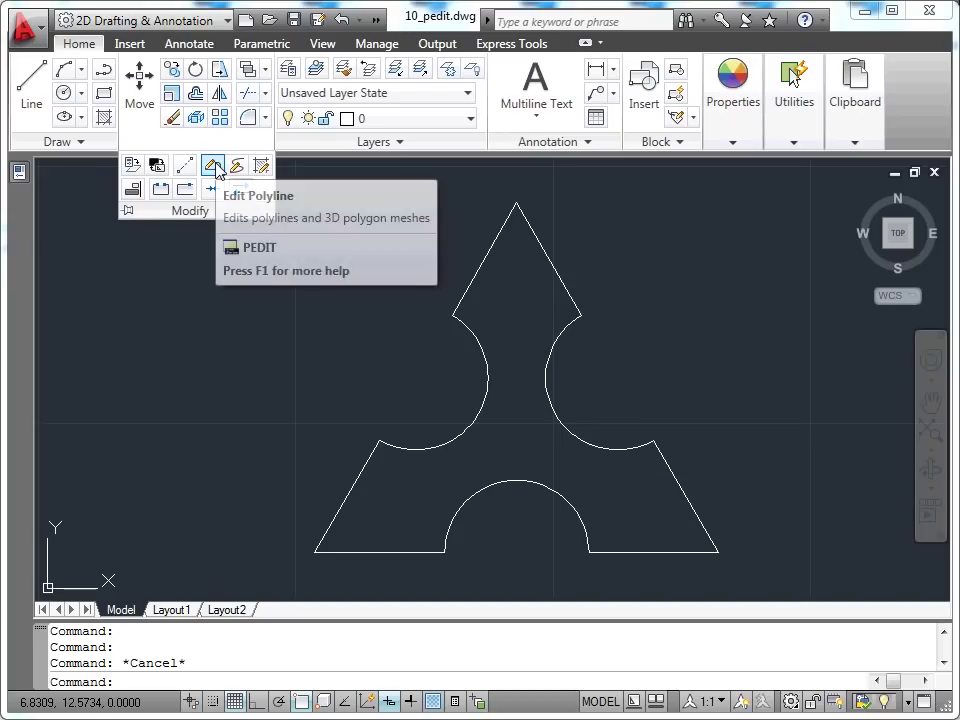
{"action": "left_click", "coordinate": [213, 166]}
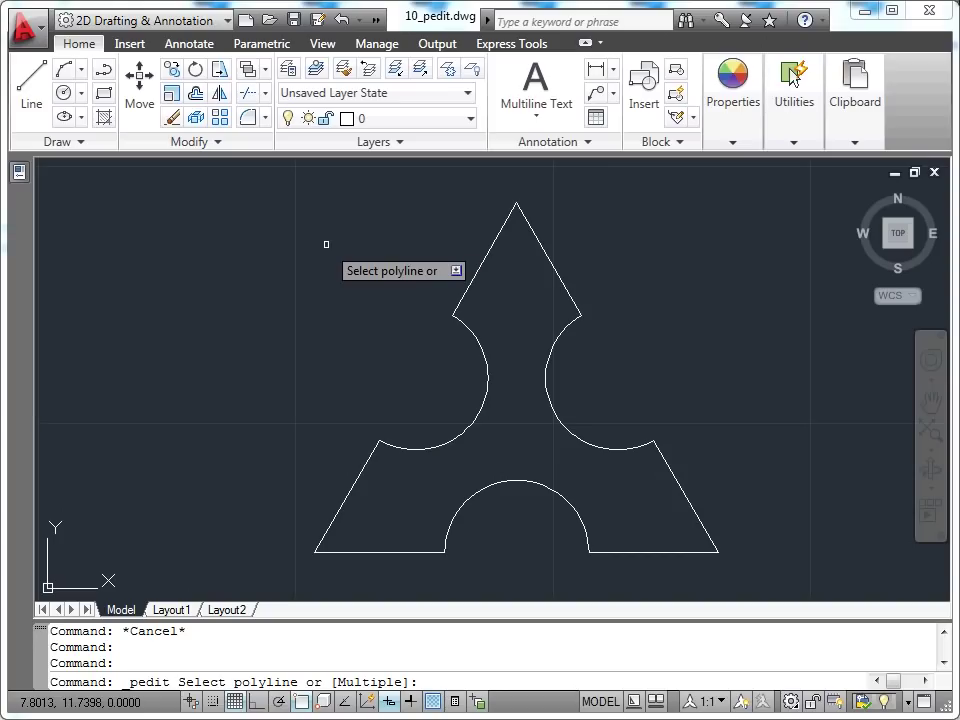
{"action": "left_click", "coordinate": [487, 254]}
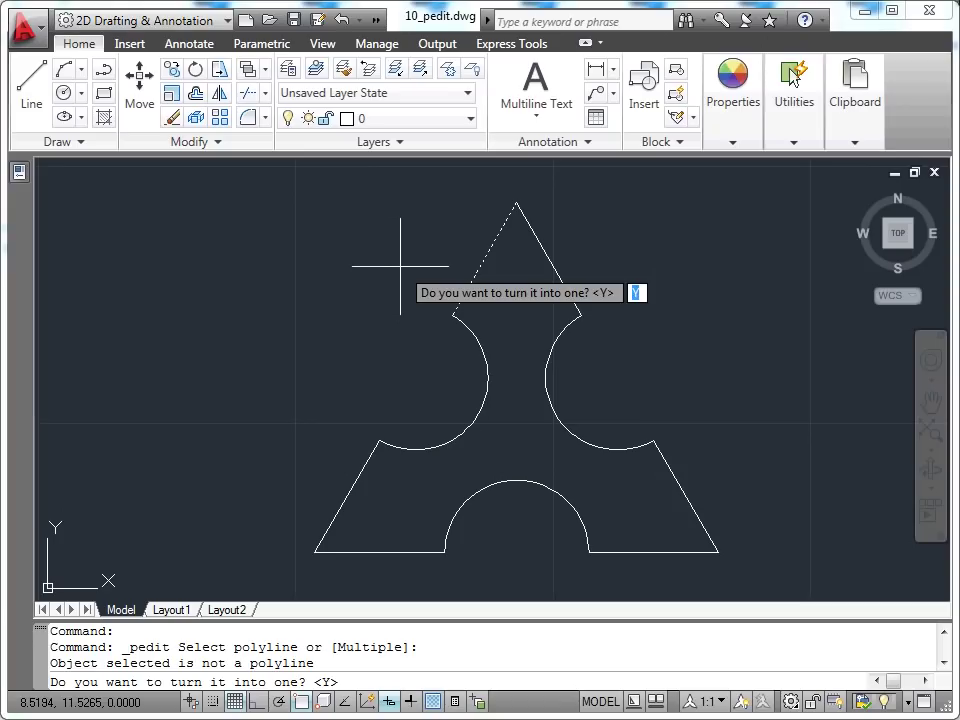
{"action": "key", "text": "Return"}
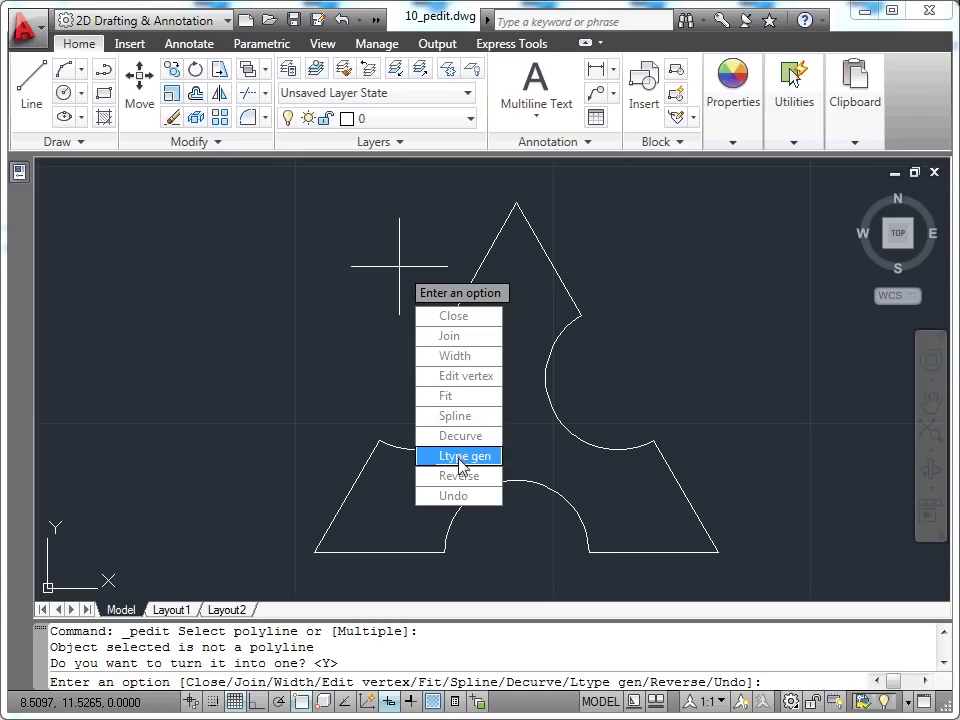
Join all nine outline pieces into one polyline, adding 8 segments, then exit PEDIT.
{"action": "left_click", "coordinate": [451, 340]}
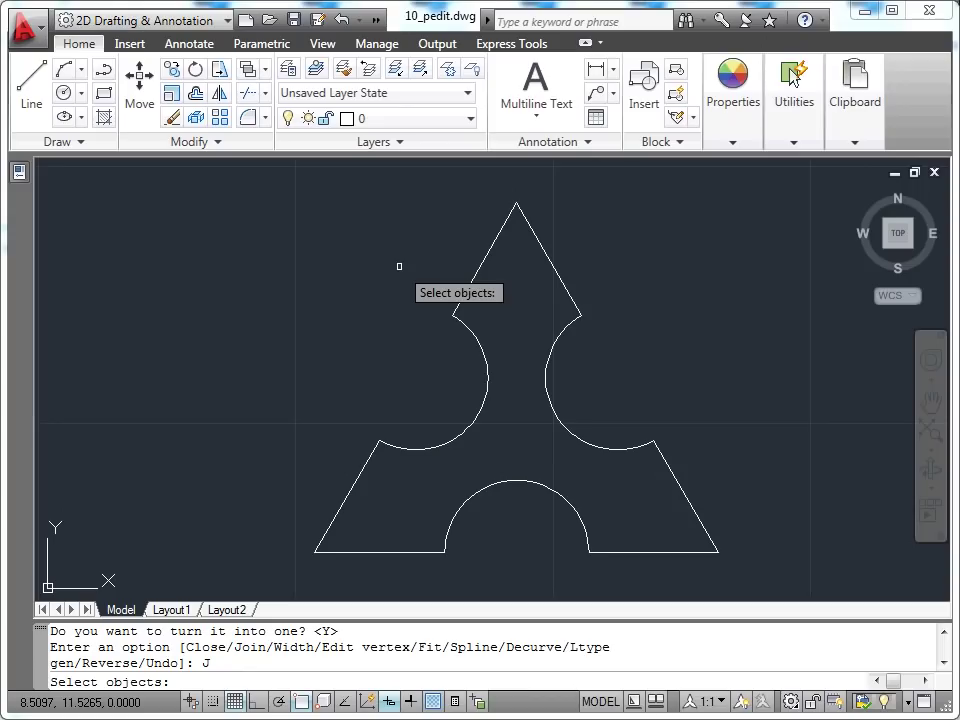
{"action": "left_click", "coordinate": [265, 182]}
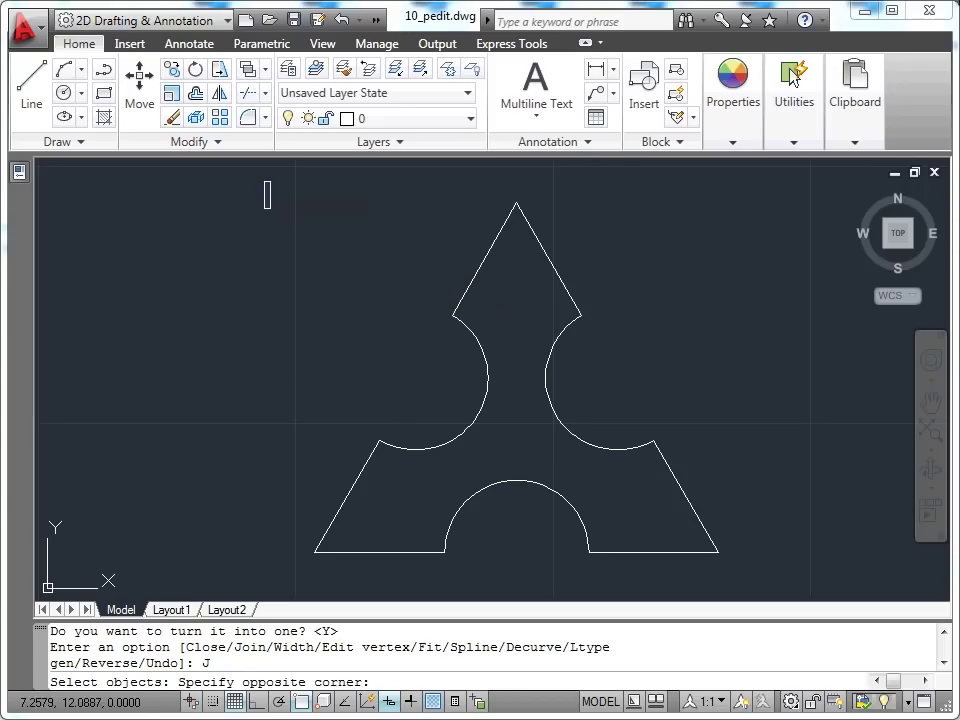
{"action": "left_click", "coordinate": [866, 582]}
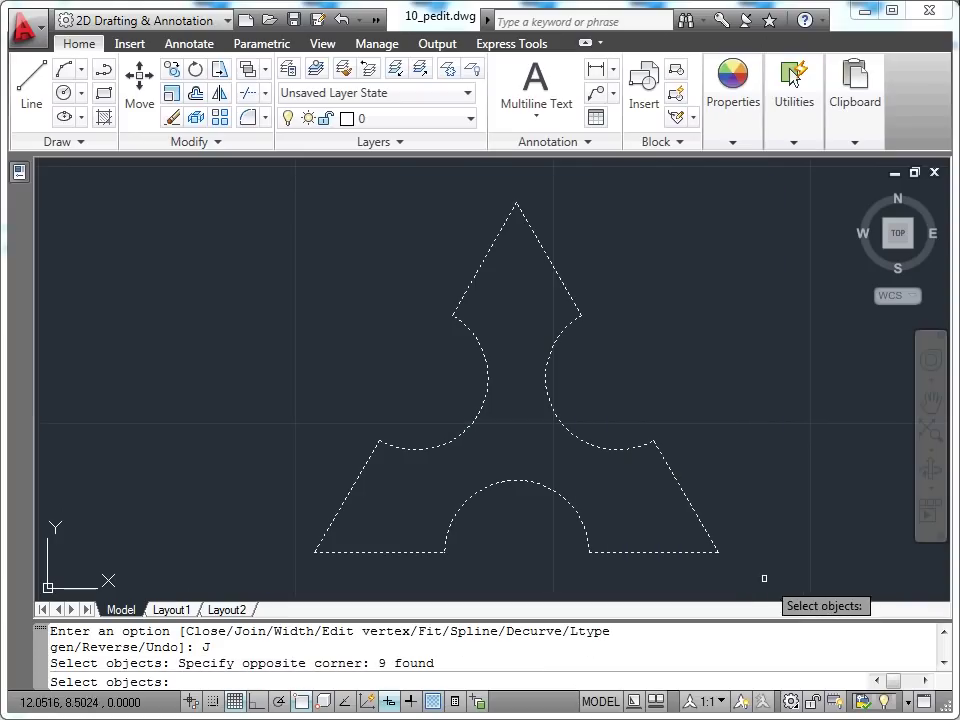
{"action": "key", "text": "Return"}
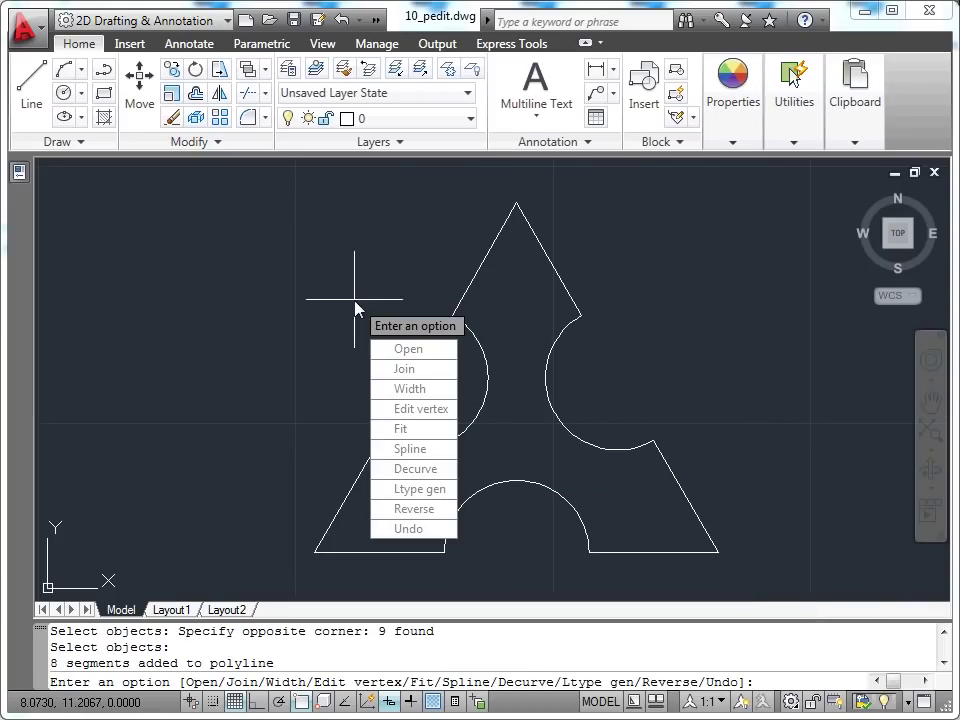
{"action": "key", "text": "Escape"}
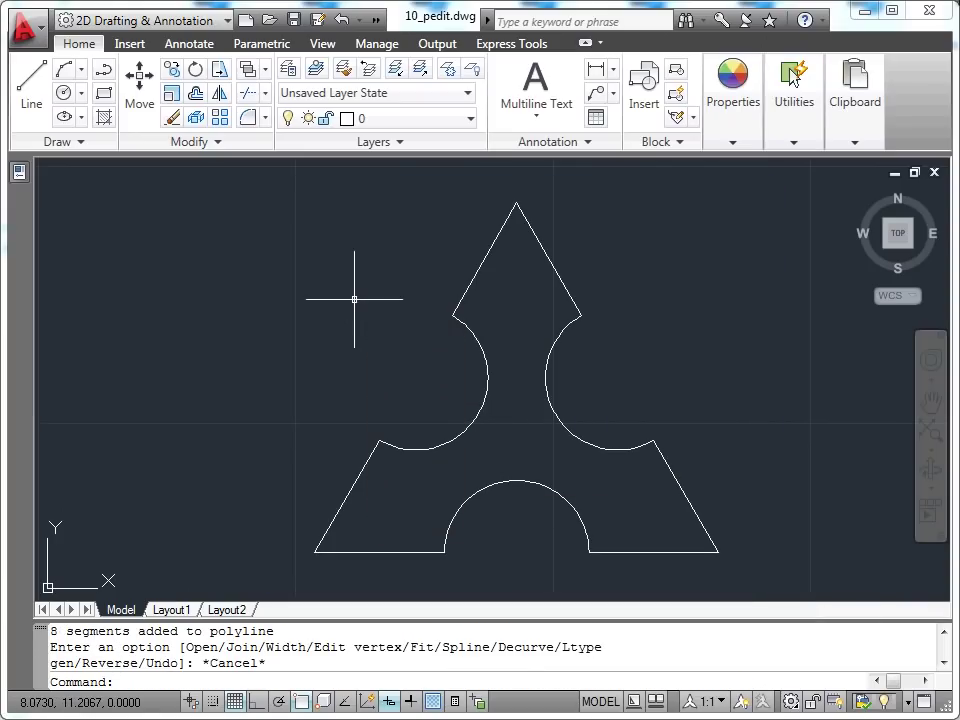
{"action": "left_click", "coordinate": [478, 270]}
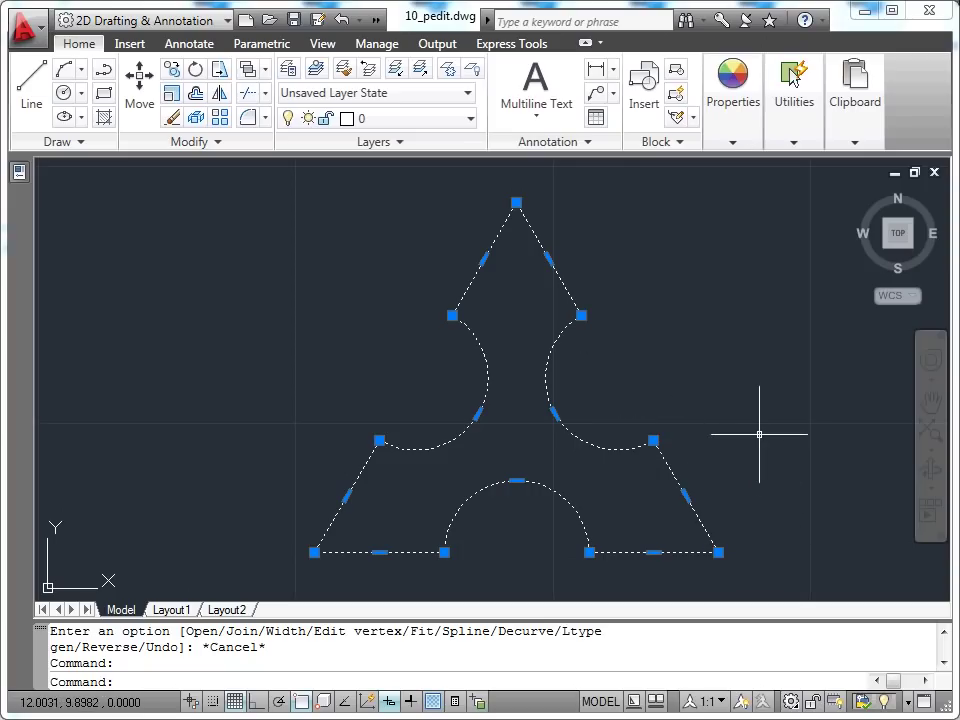
{"action": "key", "text": "Escape"}
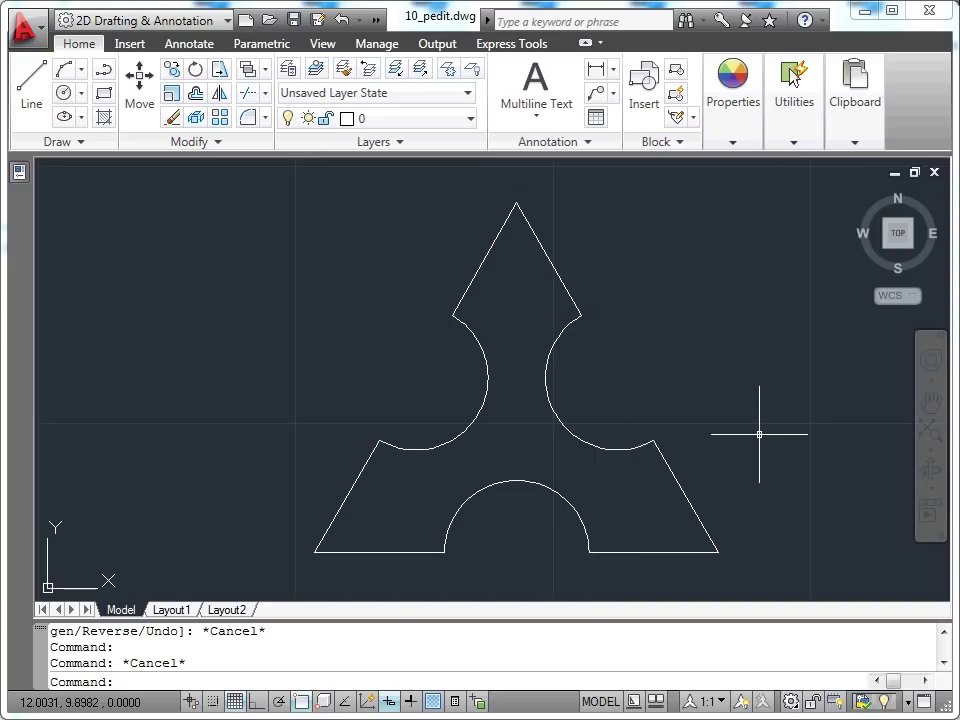
Zoom and pan to center the MP3 player's button cross in view.
{"action": "scroll", "coordinate": [759, 434], "scroll_direction": "down", "scroll_amount": 2}
{"action": "scroll", "coordinate": [759, 434], "scroll_direction": "down", "scroll_amount": 2}
{"action": "middle_click_drag", "start_coordinate": [759, 434], "coordinate": [391, 397]}
{"action": "scroll", "coordinate": [592, 404], "scroll_direction": "up", "scroll_amount": 3}
{"action": "scroll", "coordinate": [592, 404], "scroll_direction": "up", "scroll_amount": 3}
{"action": "scroll", "coordinate": [592, 404], "scroll_direction": "up", "scroll_amount": 2}
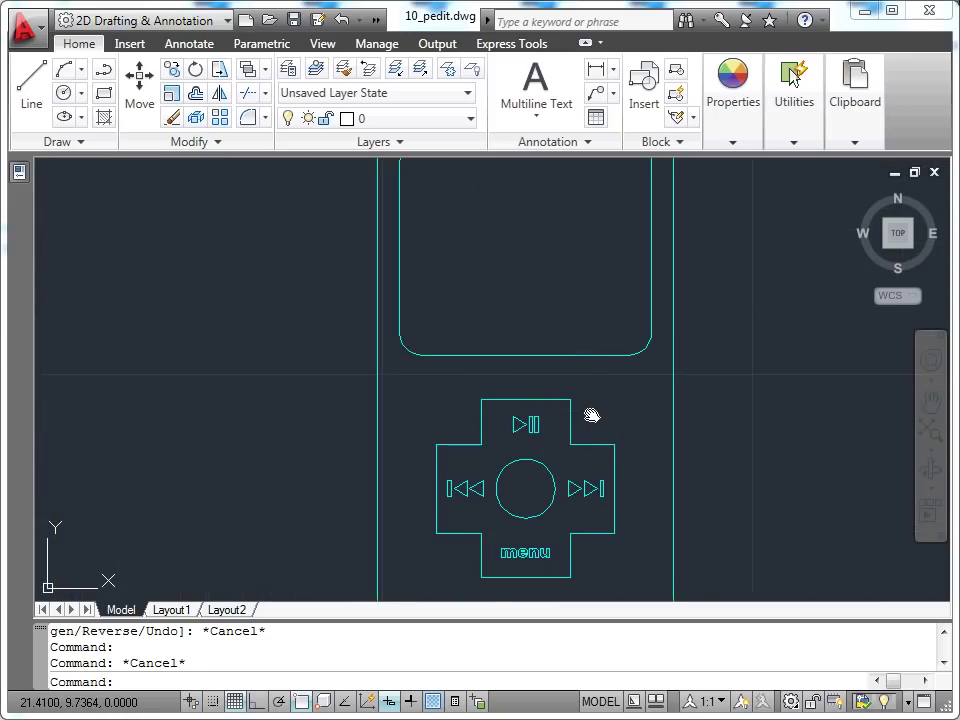
{"action": "middle_click_drag", "start_coordinate": [592, 415], "coordinate": [605, 338]}
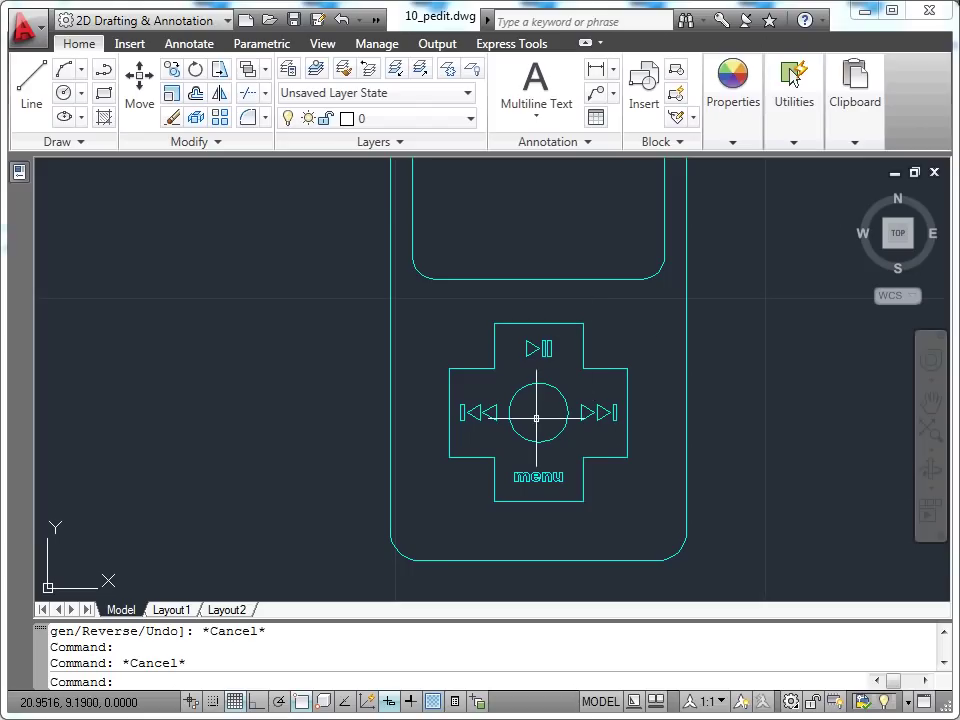
{"action": "scroll", "coordinate": [520, 401], "scroll_direction": "up", "scroll_amount": 2}
{"action": "scroll", "coordinate": [536, 405], "scroll_direction": "up", "scroll_amount": 2}
{"action": "middle_click_drag", "start_coordinate": [583, 360], "coordinate": [564, 306]}
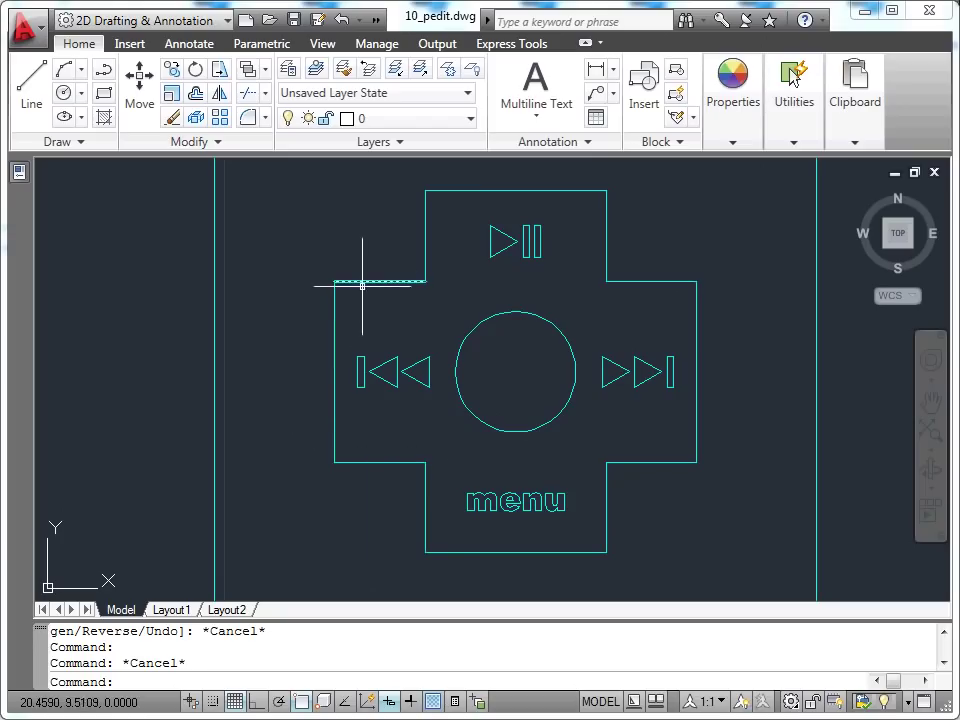
Select several cross edges to confirm they are separate lines, then clear the selection.
{"action": "left_click", "coordinate": [381, 461]}
{"action": "left_click", "coordinate": [427, 477]}
{"action": "scroll", "coordinate": [427, 493], "scroll_direction": "down", "scroll_amount": 3}
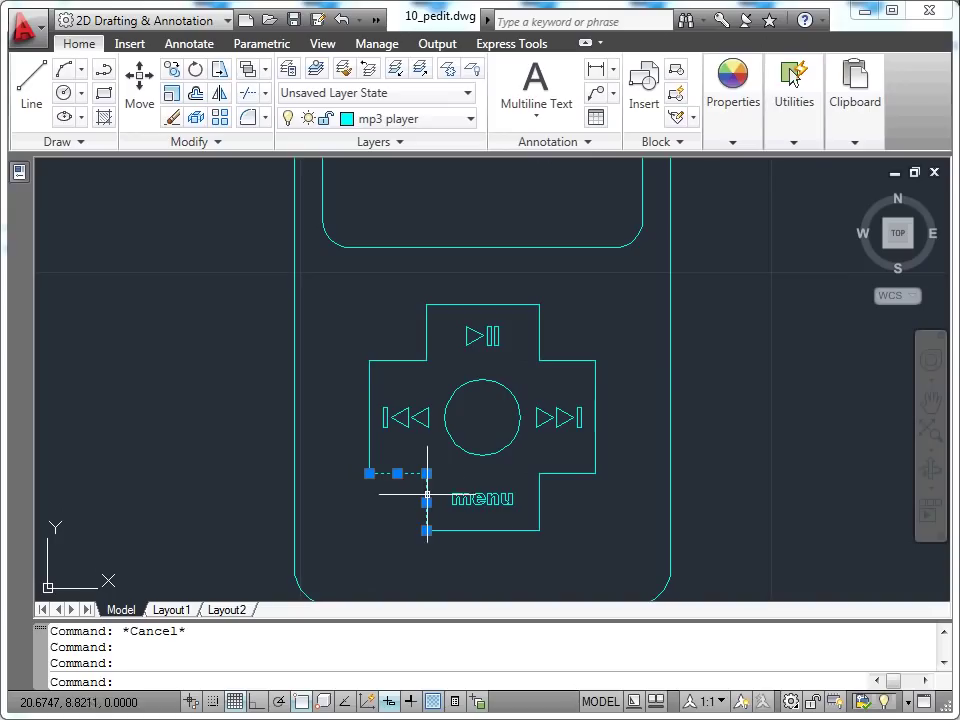
{"action": "left_click", "coordinate": [489, 530]}
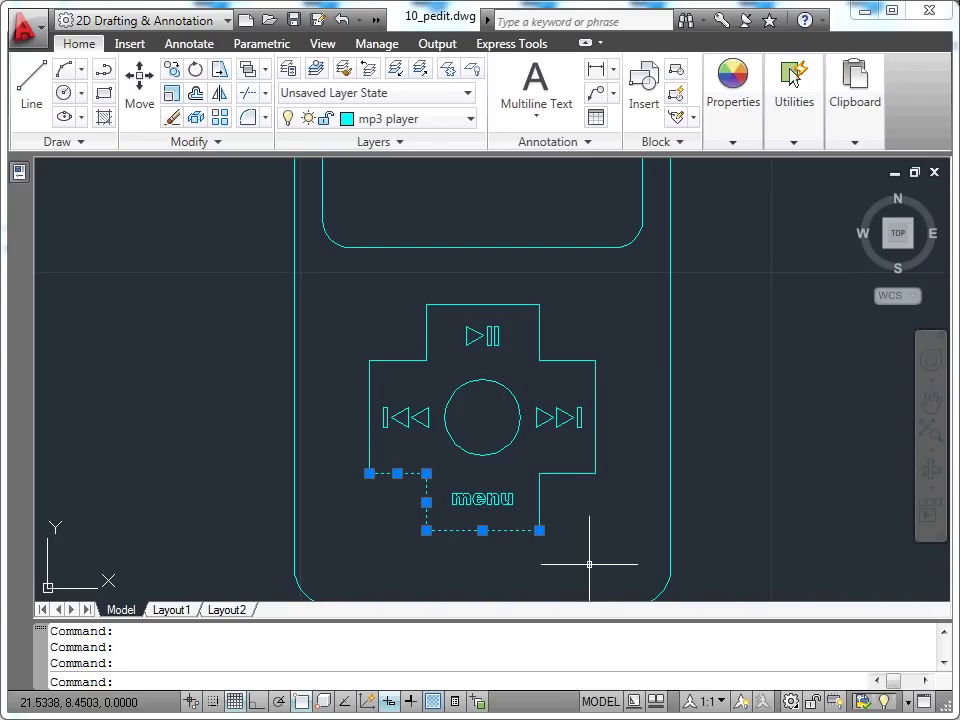
{"action": "key", "text": "Escape"}
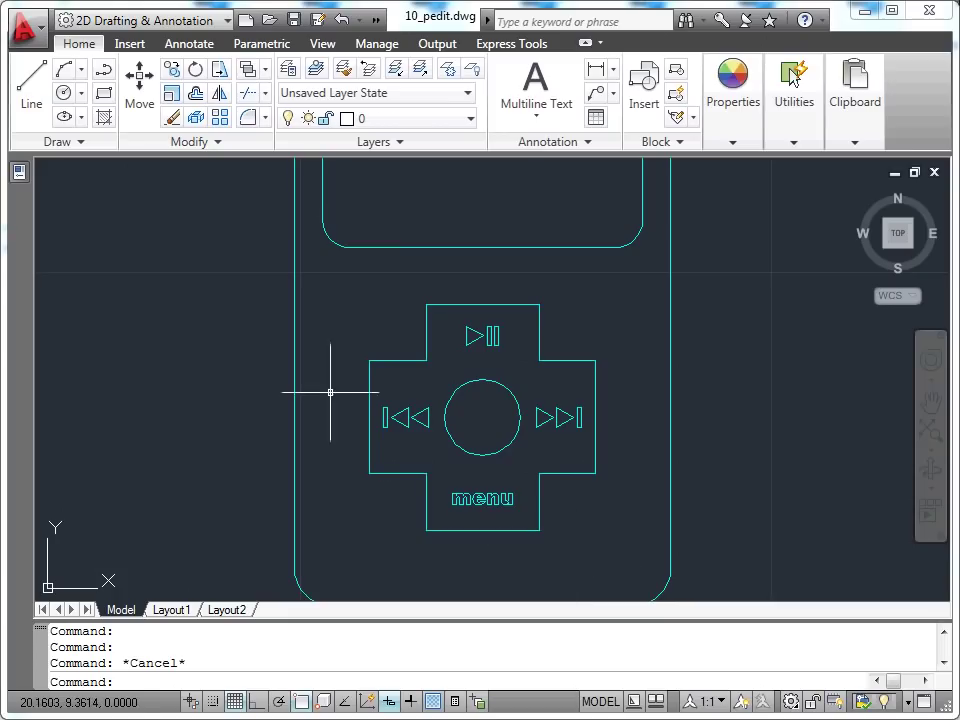
Use Edit Polyline to convert the cross's lower-left edge into a polyline.
{"action": "left_click", "coordinate": [212, 143]}
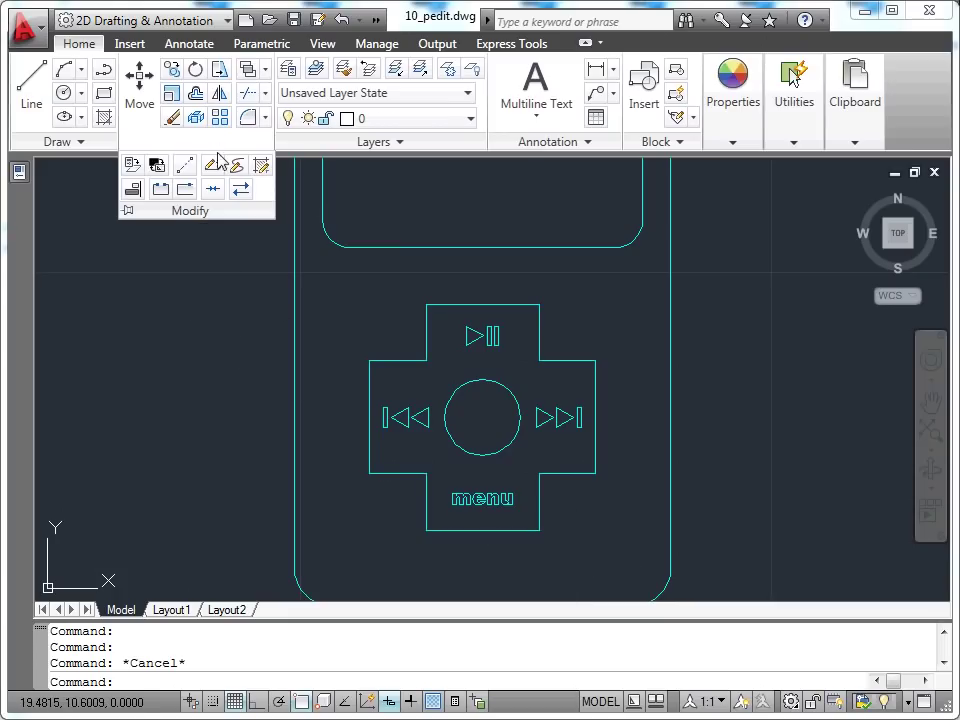
{"action": "left_click", "coordinate": [213, 166]}
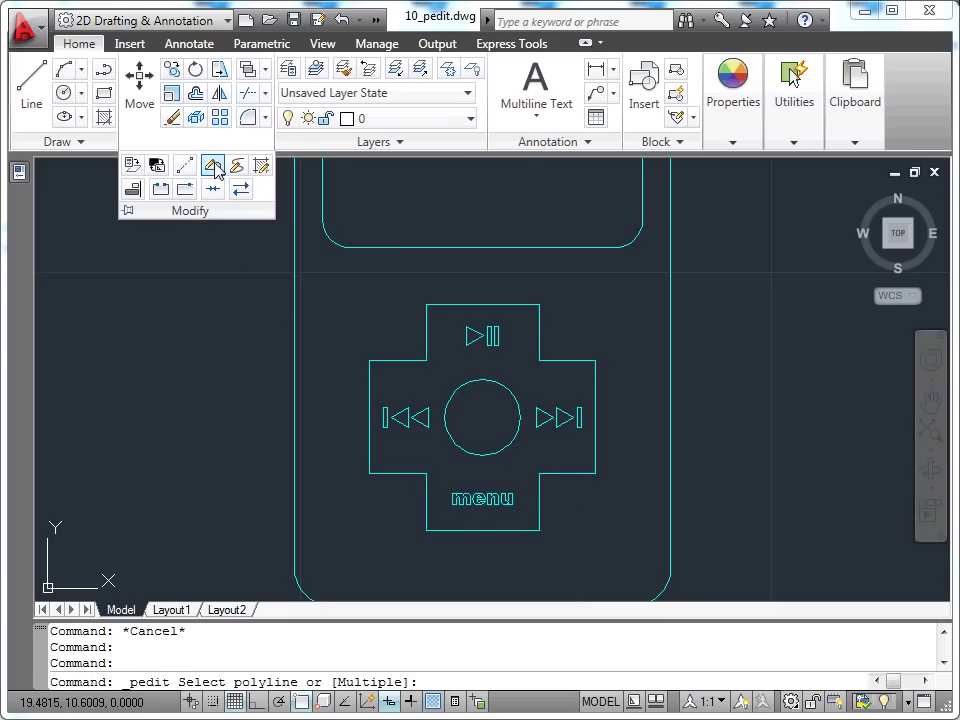
{"action": "left_click", "coordinate": [390, 474]}
{"action": "key", "text": "Return"}
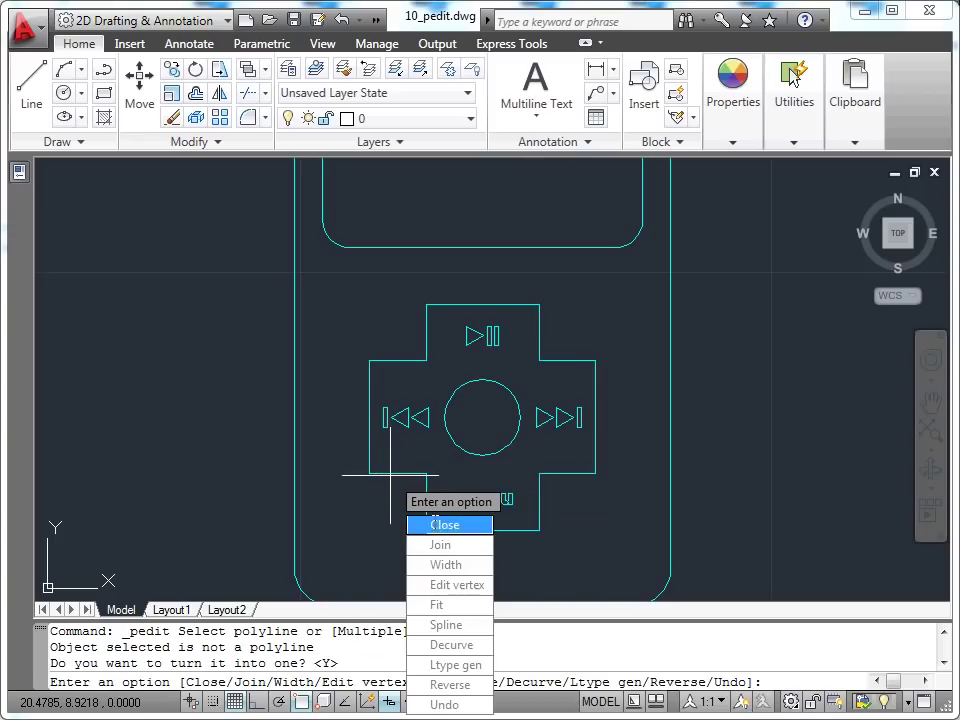
Join the rest of the button cross onto it, adding 11 segments, then exit PEDIT.
{"action": "left_click", "coordinate": [437, 545]}
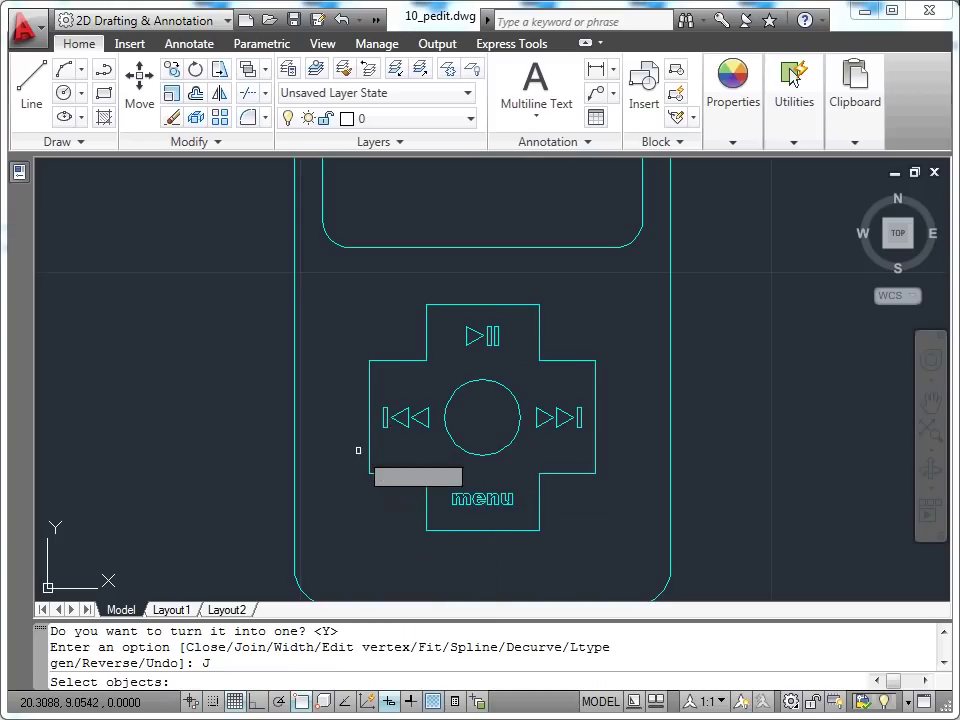
{"action": "left_click", "coordinate": [330, 289]}
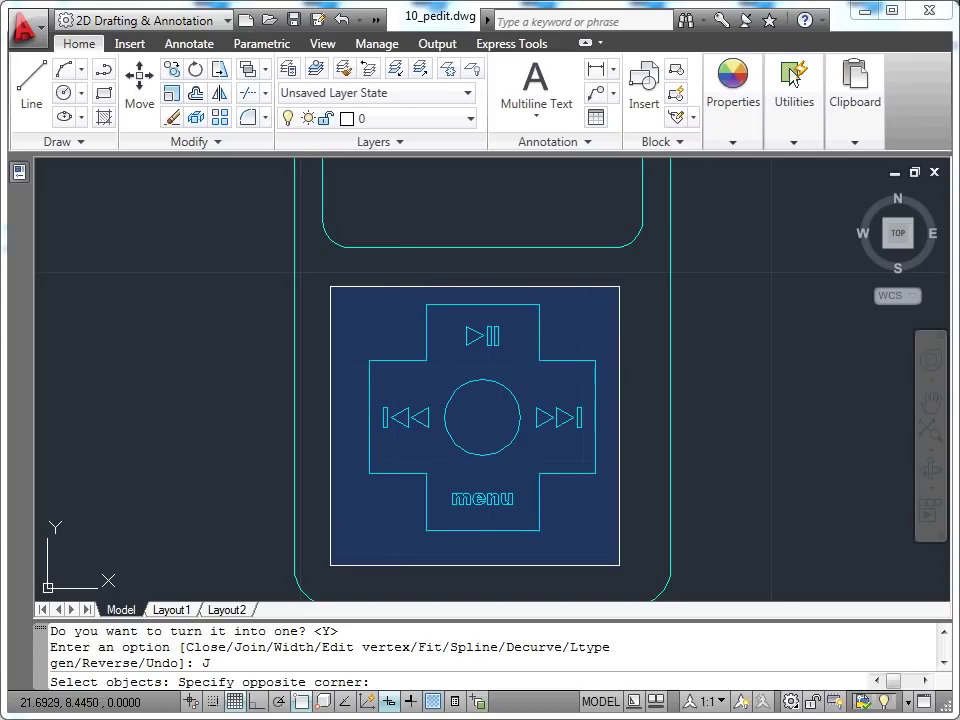
{"action": "left_click", "coordinate": [619, 565]}
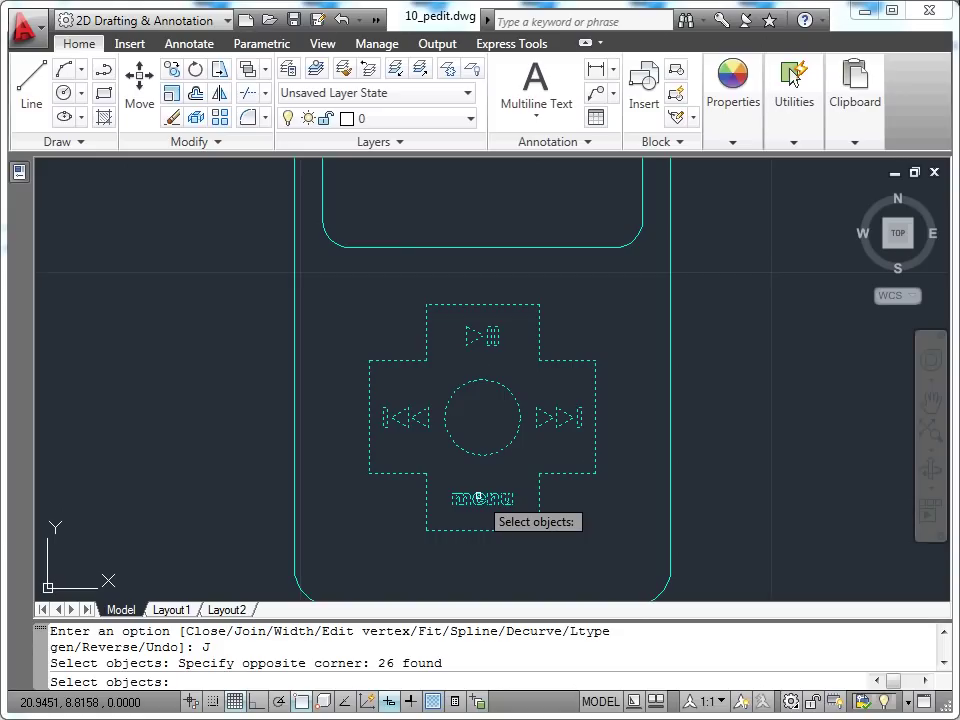
{"action": "key", "text": "Return"}
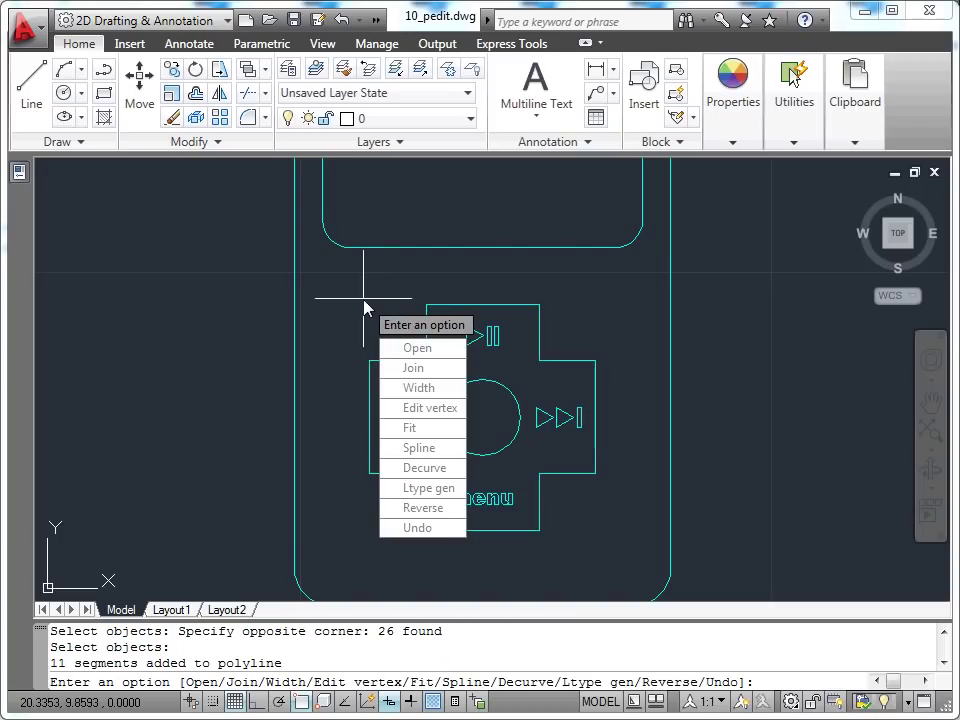
{"action": "key", "text": "Escape"}
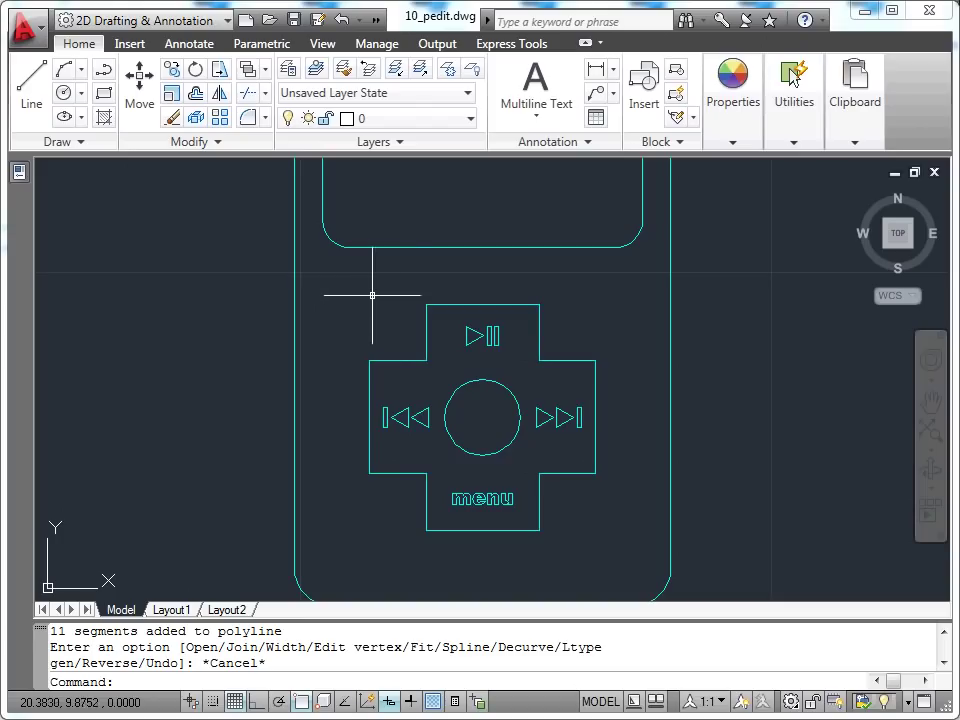
{"action": "left_click", "coordinate": [427, 313]}
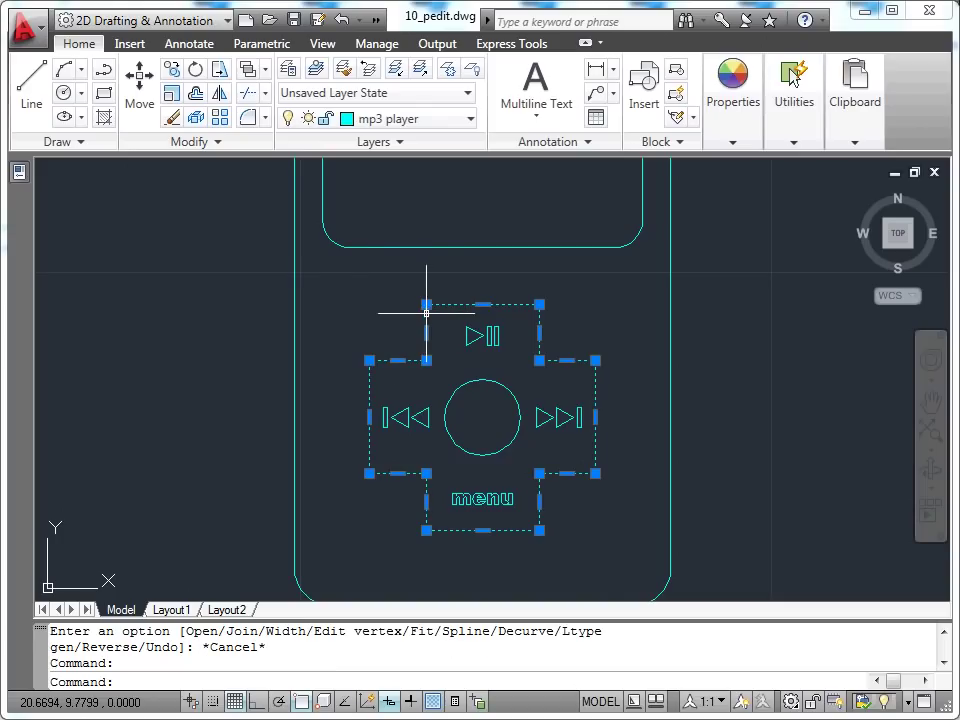
{"action": "key", "text": "Escape"}
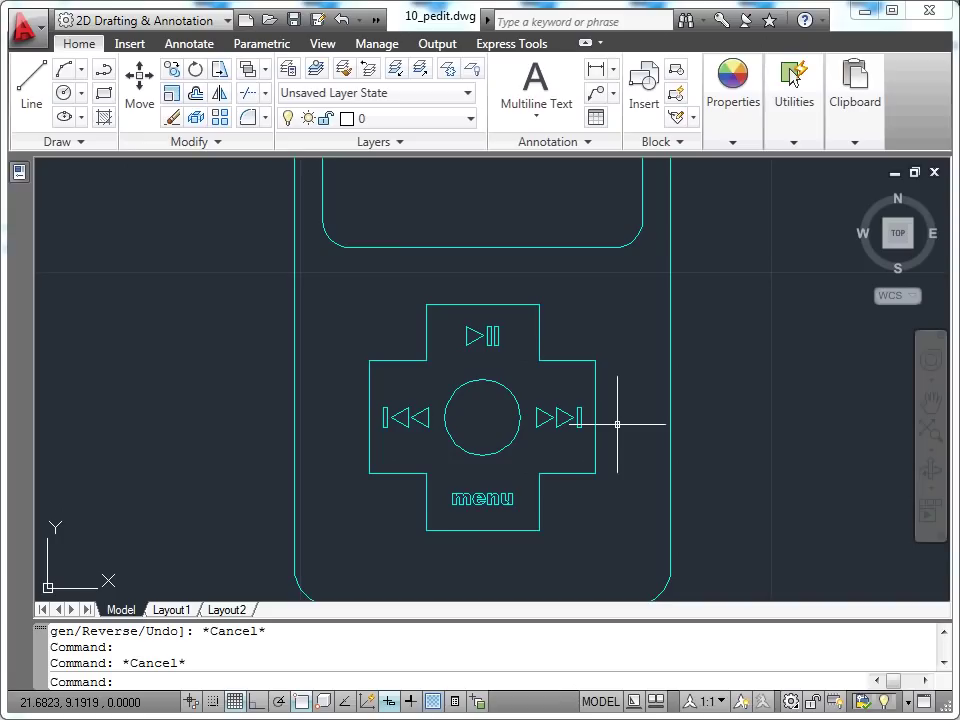
Start Fillet and set the fillet radius to 0.15.
{"action": "left_click", "coordinate": [268, 121]}
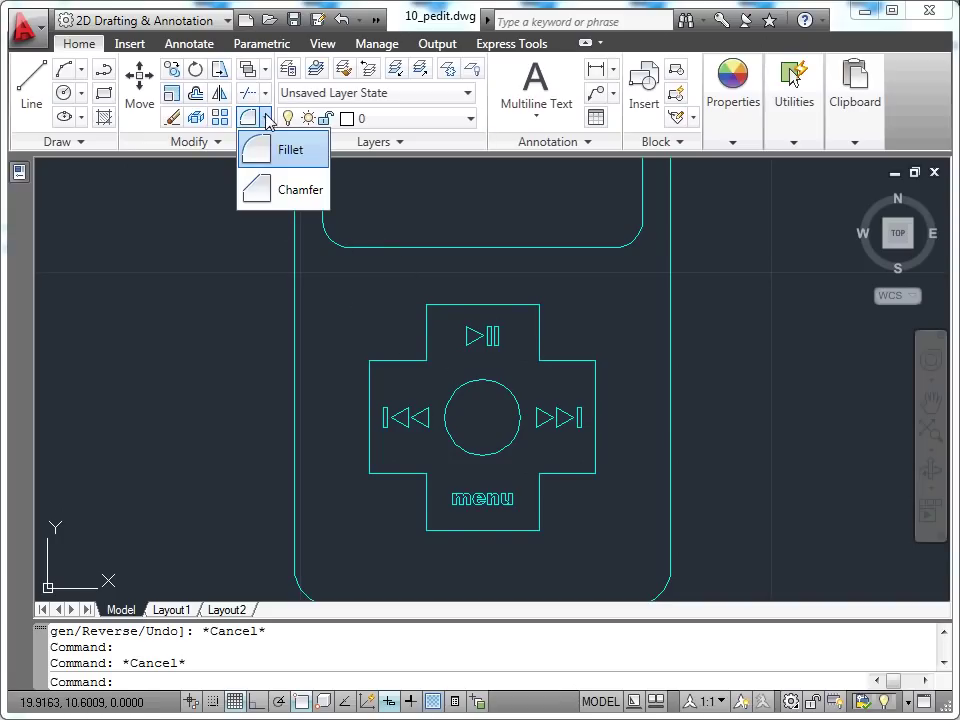
{"action": "left_click", "coordinate": [270, 150]}
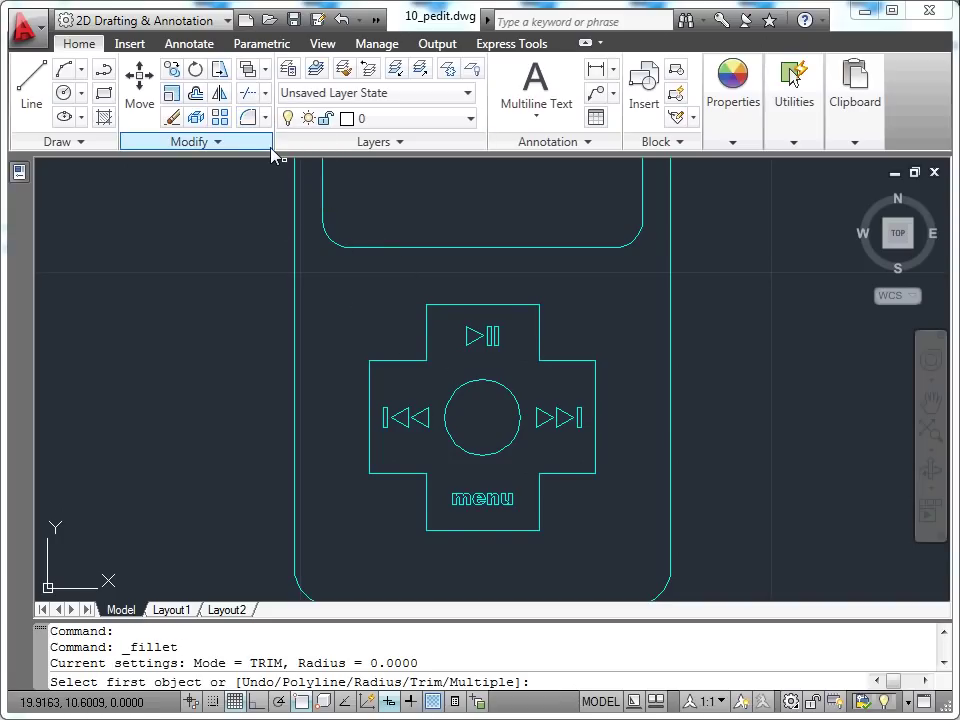
{"action": "right_click", "coordinate": [216, 229]}
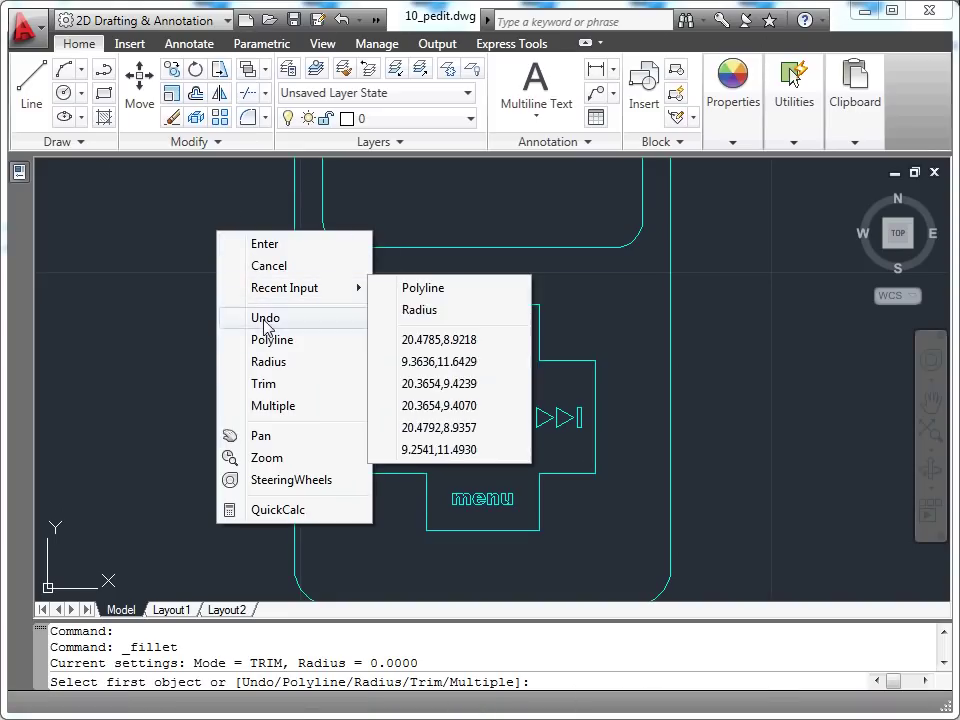
{"action": "left_click", "coordinate": [268, 362]}
{"action": "type", "text": "0.15"}
{"action": "key", "text": "Return"}
Fillet the whole cross polyline, rounding all 12 corners.
{"action": "right_click", "coordinate": [266, 353]}
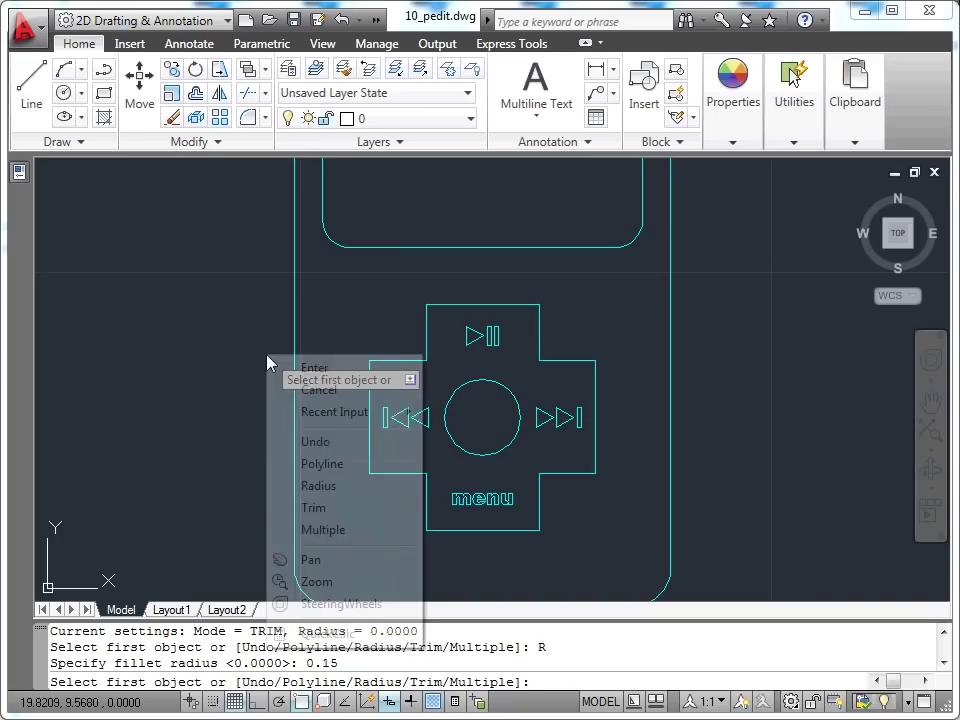
{"action": "left_click", "coordinate": [305, 462]}
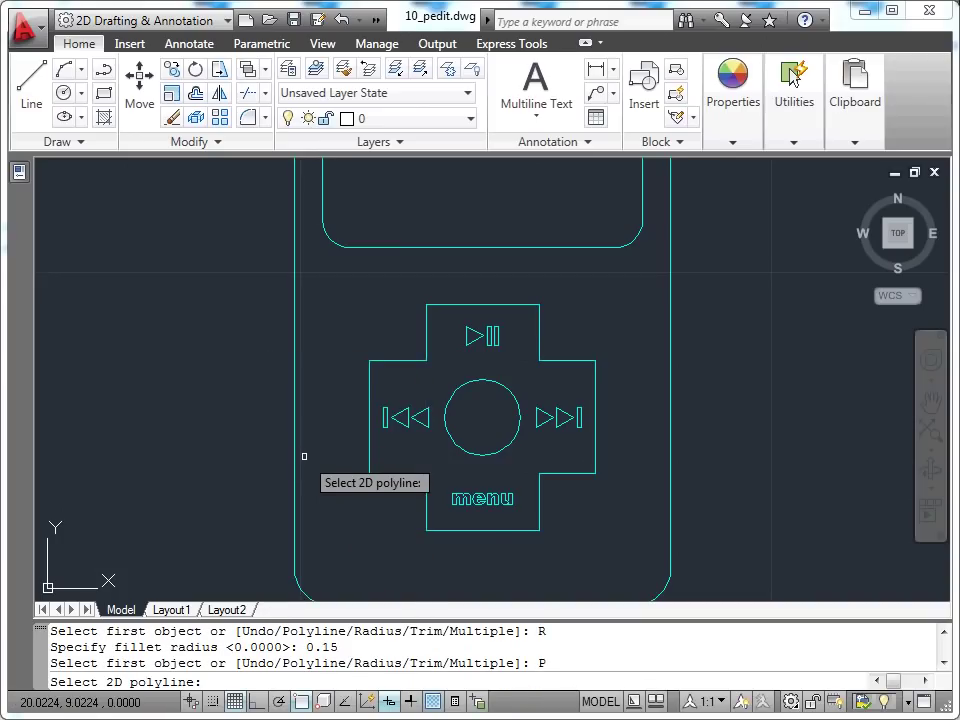
{"action": "left_click", "coordinate": [408, 361]}
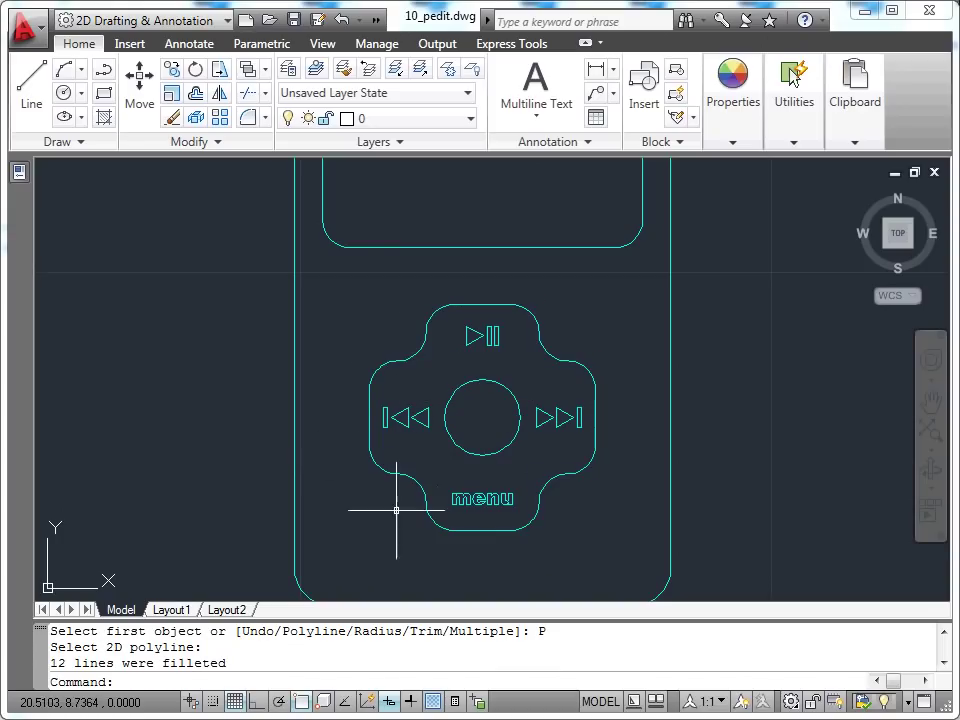
Zoom out and pan to show the entire MP3 player with its rounded button.
{"action": "scroll", "coordinate": [616, 430], "scroll_direction": "down", "scroll_amount": 2}
{"action": "mouse_move", "coordinate": [707, 454]}
{"action": "middle_mouse_down"}
{"action": "mouse_move", "coordinate": [690, 444]}
{"action": "mouse_move", "coordinate": [671, 458]}
{"action": "middle_mouse_up"}
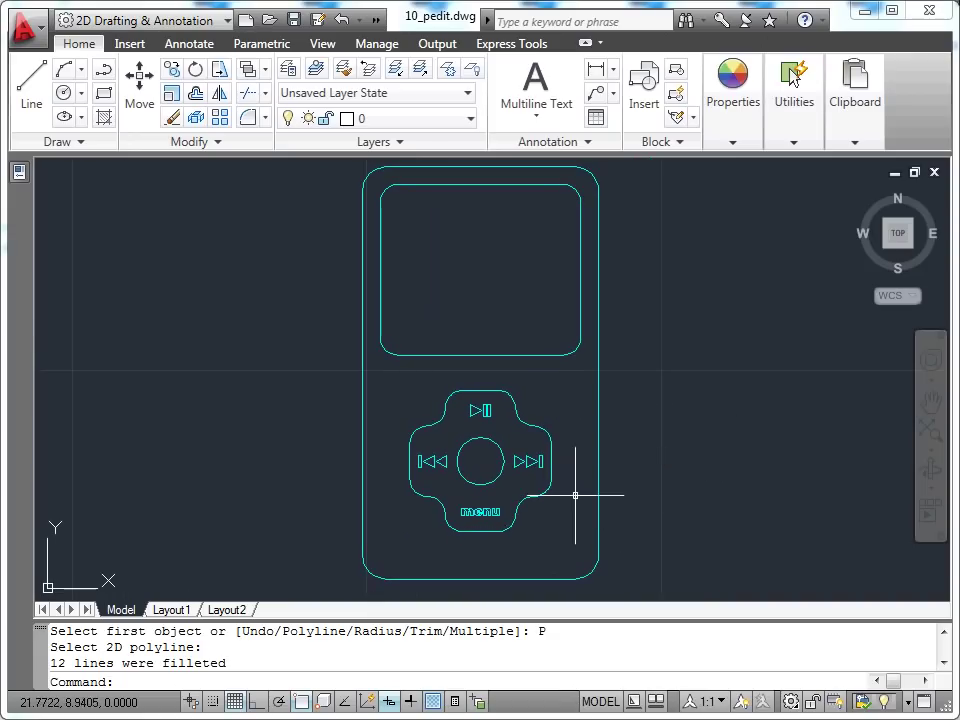